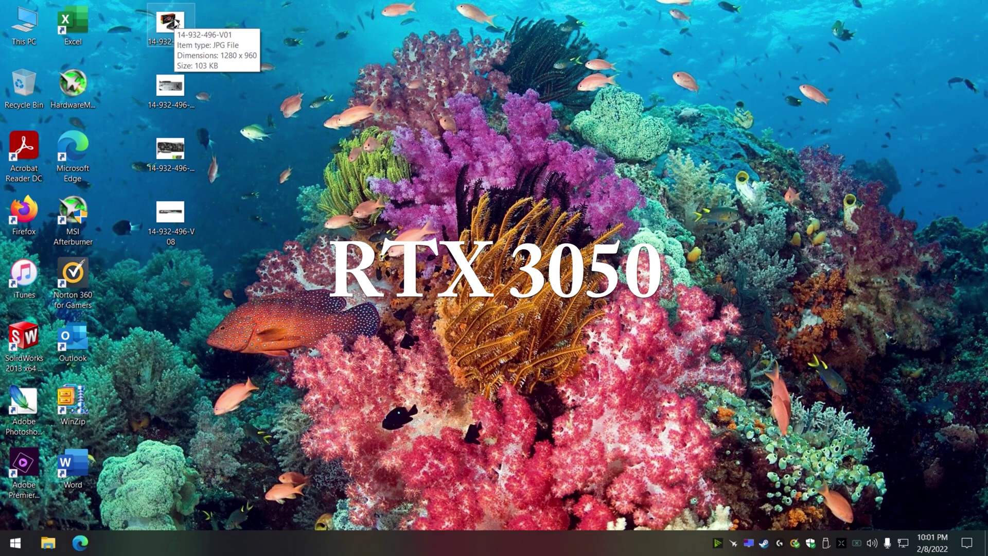
- Preview the V01, V07, V06 and V08 card photos, then delete all four image files
double_click(176, 23)
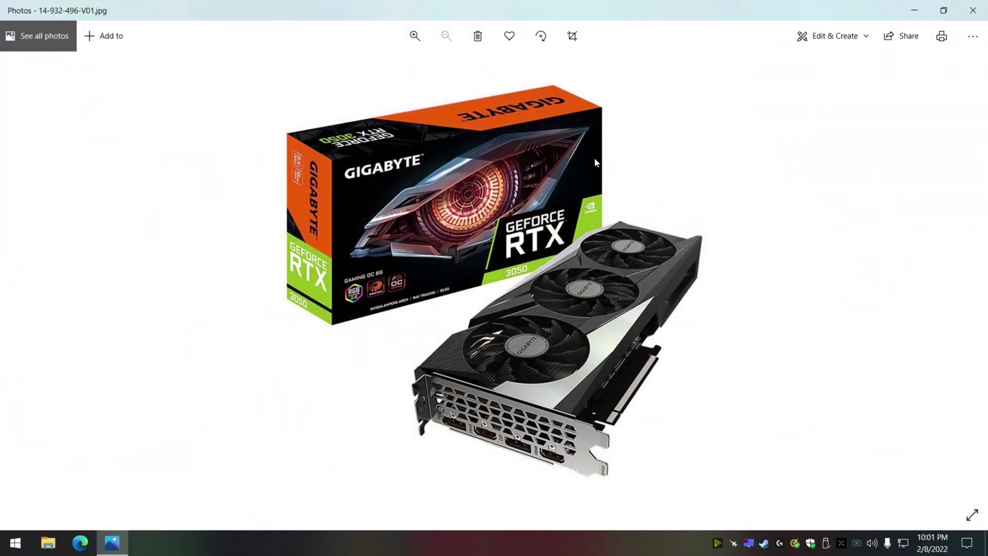
left_click(972, 15)
double_click(179, 89)
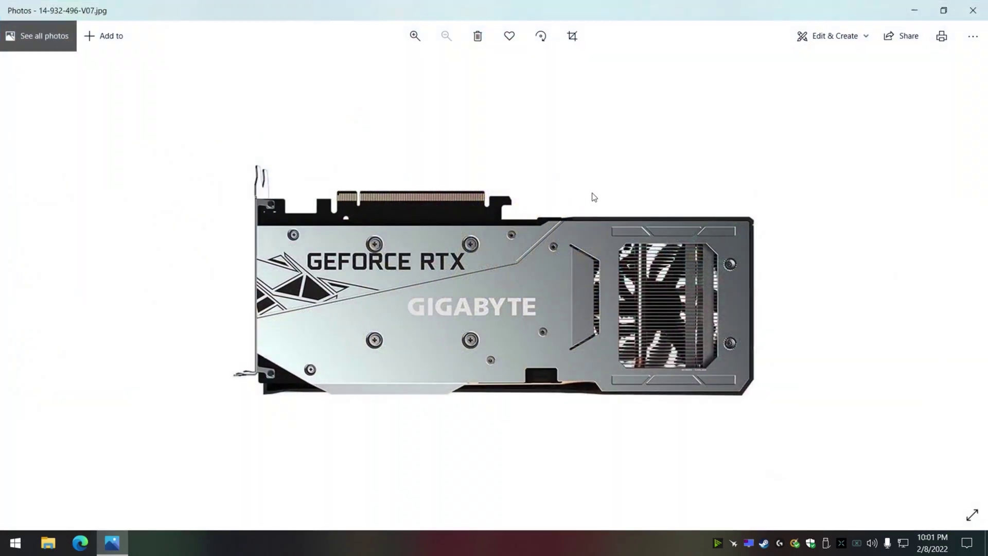
left_click(972, 10)
left_click(180, 148)
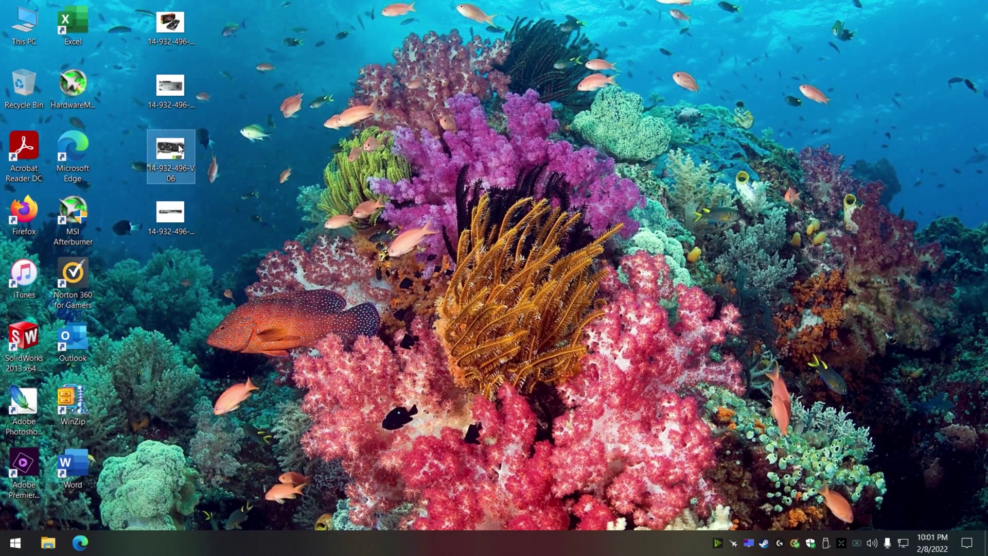
double_click(180, 149)
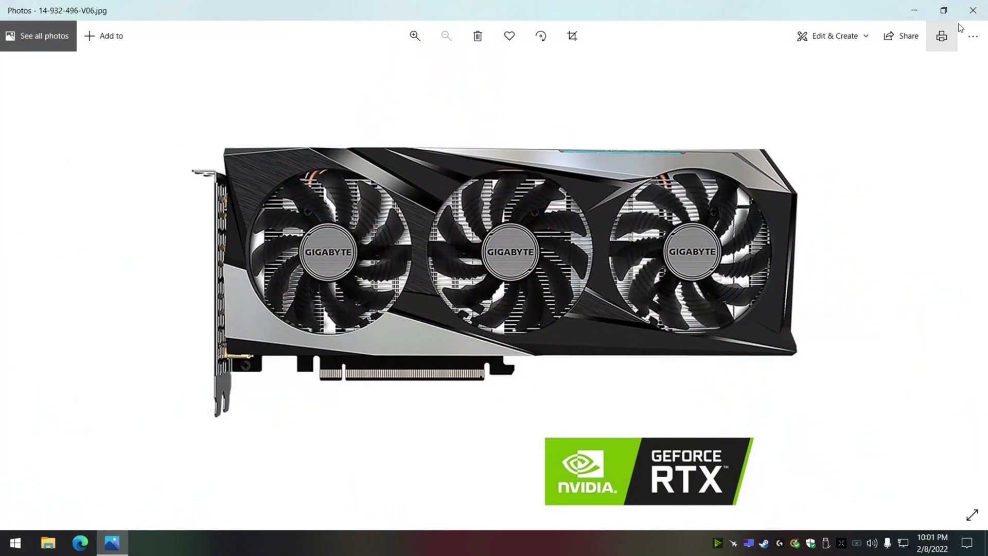
left_click(974, 10)
double_click(171, 216)
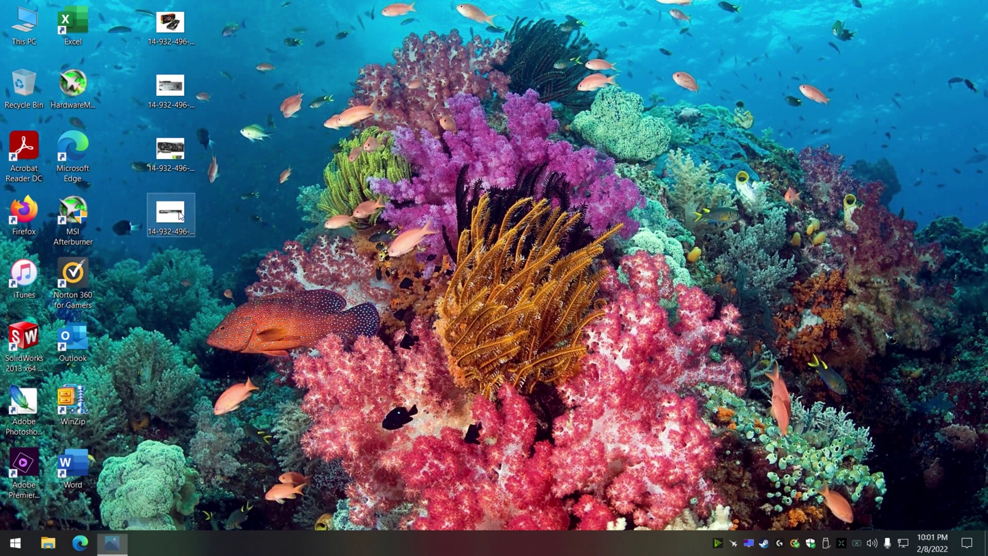
left_click(973, 10)
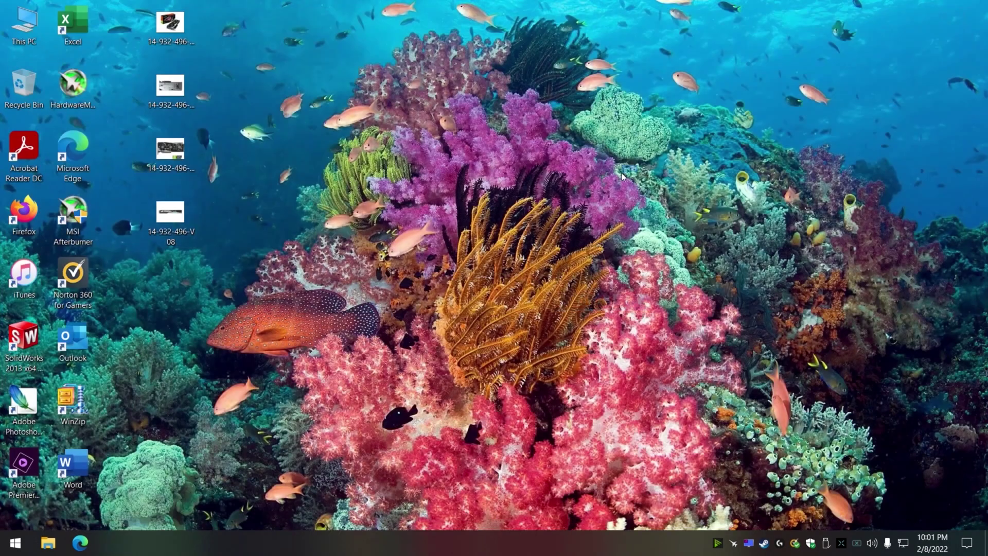
left_click_drag(257, 249, 149, 8)
key("Delete")
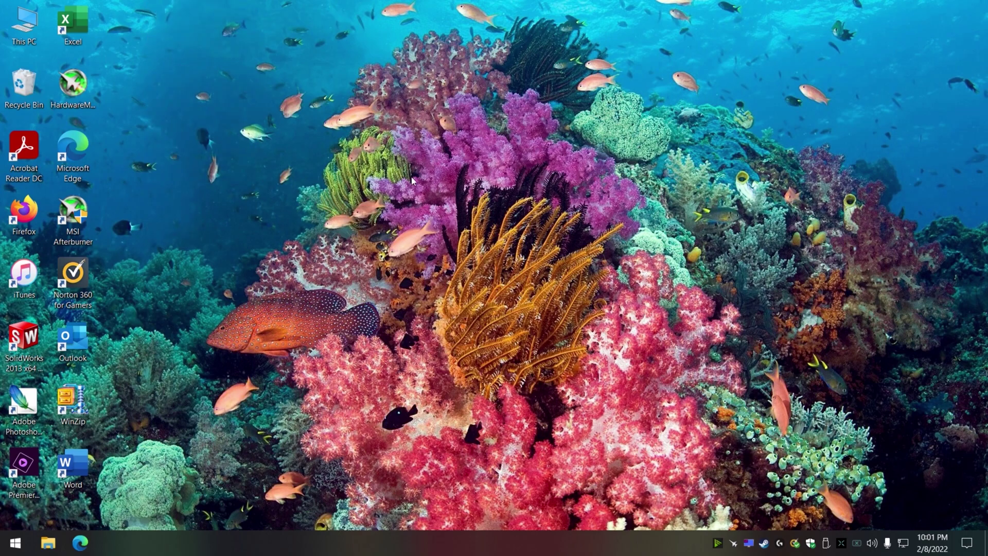
- Bring up the MSI Afterburner window from the tray and position it on the desktop
right_click(732, 543)
left_click(760, 503)
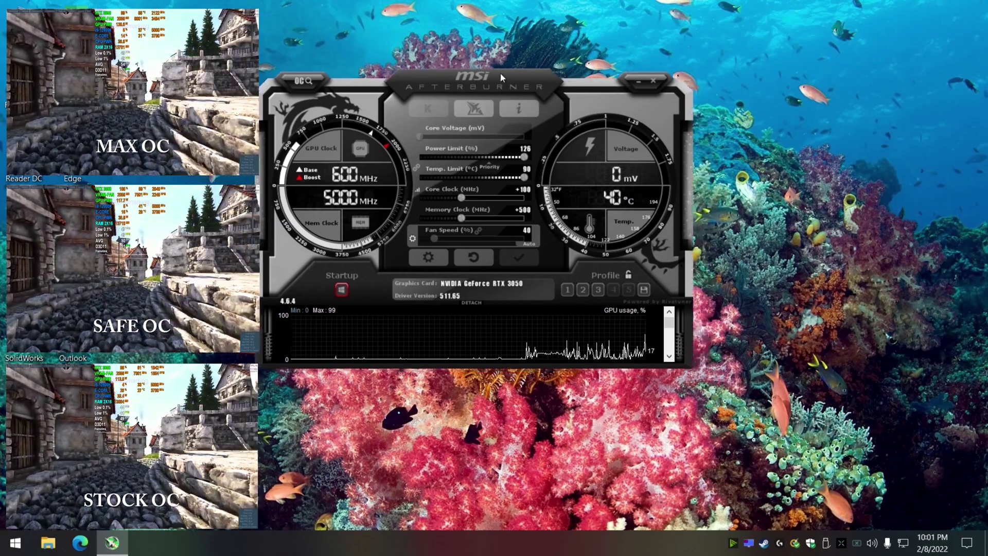
left_click_drag(500, 72, 567, 67)
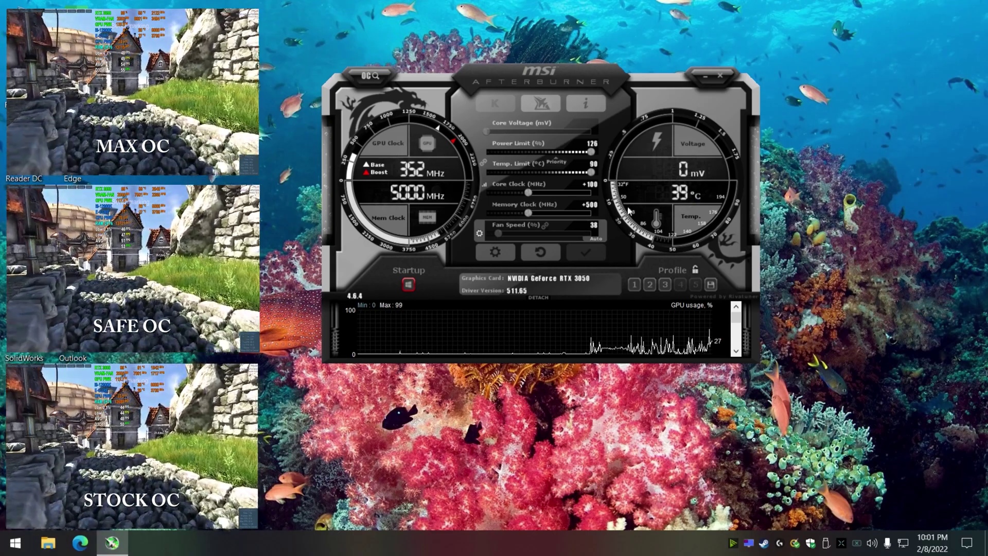
left_click_drag(575, 78, 555, 80)
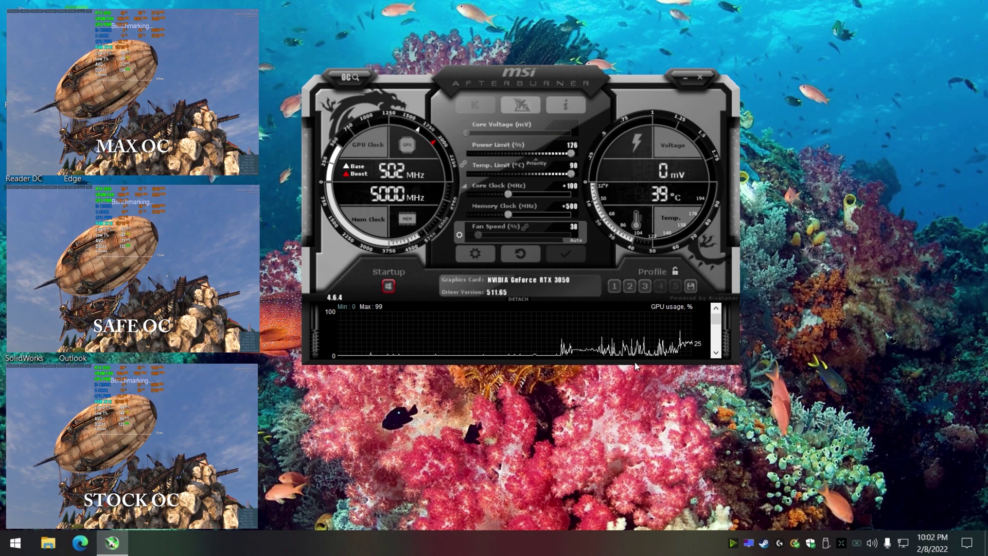
- Dismiss the NVIDIA Broadcast tray menu and launch NVIDIA Control Panel from the desktop
right_click(740, 542)
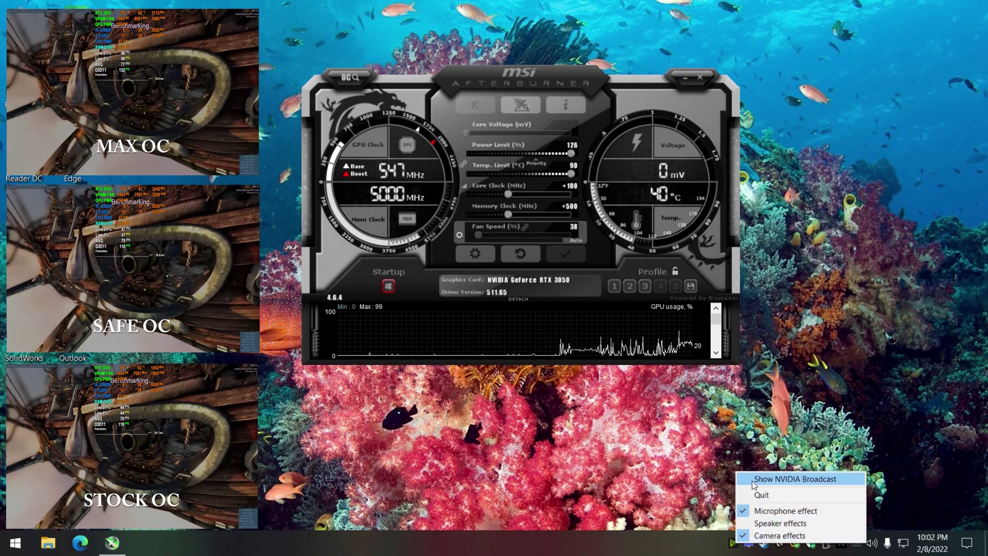
left_click(622, 452)
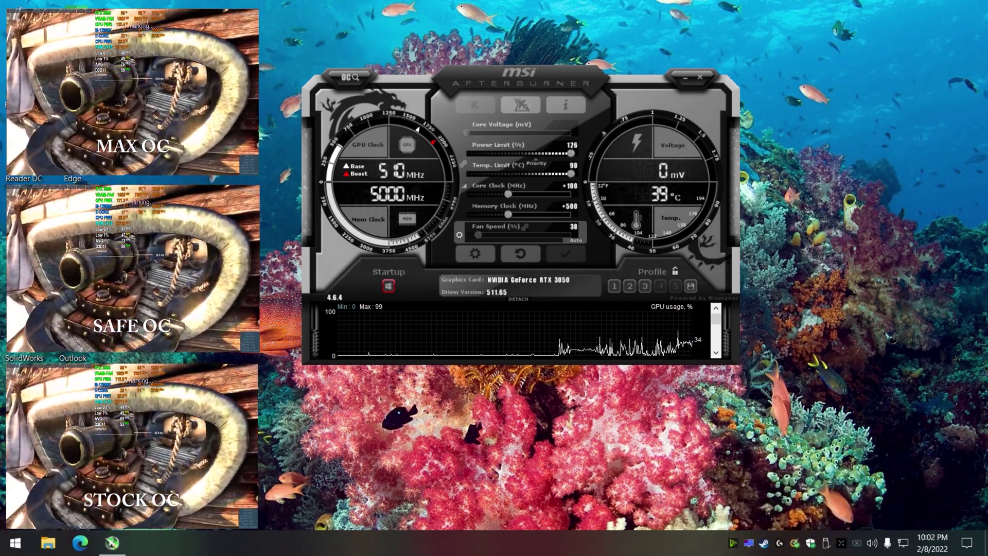
right_click(242, 260)
left_click(239, 366)
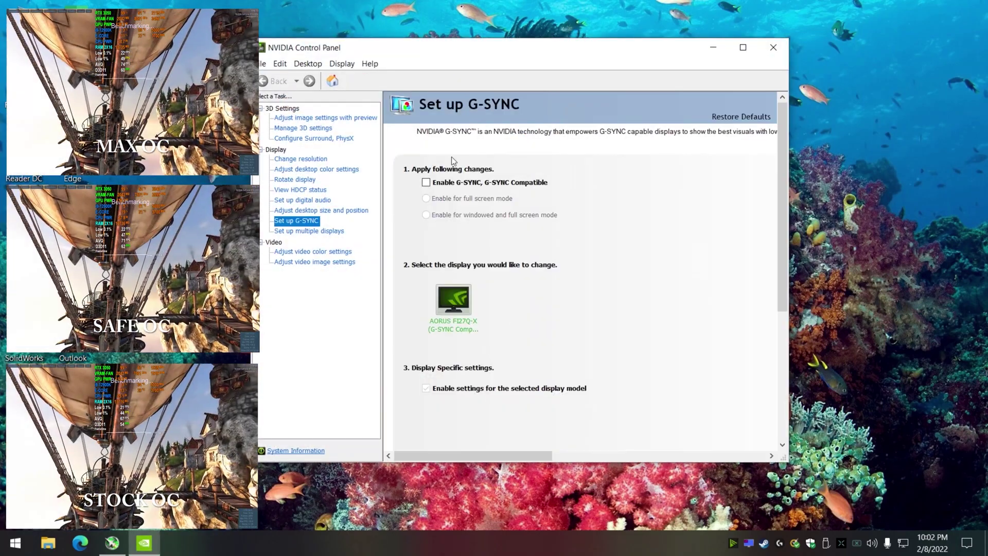
left_click(321, 118)
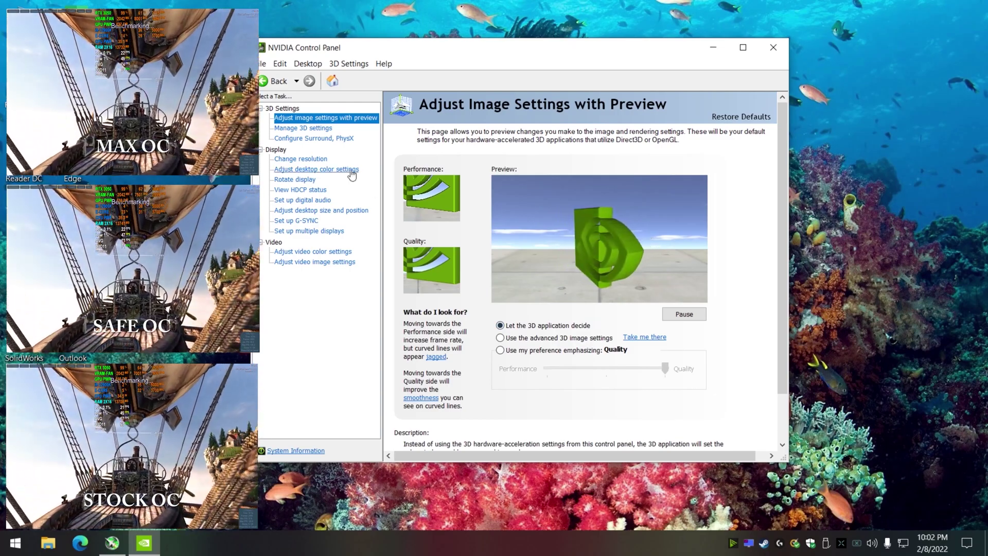
left_click(310, 161)
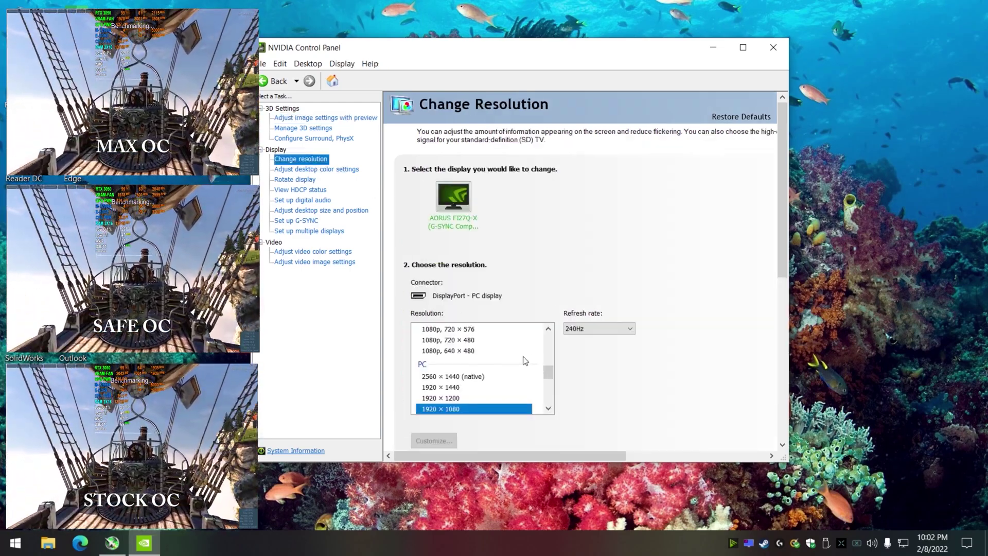
left_click(311, 220)
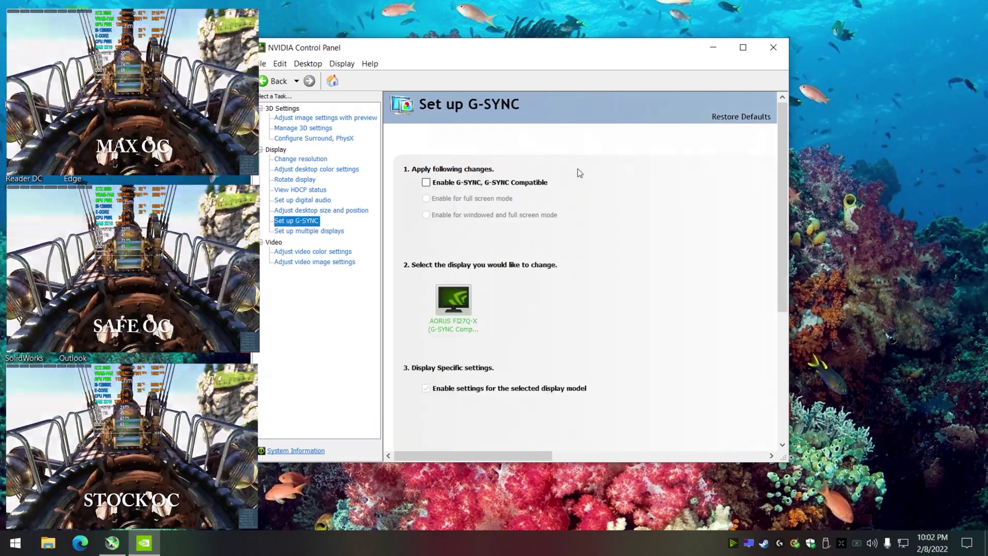
left_click(318, 159)
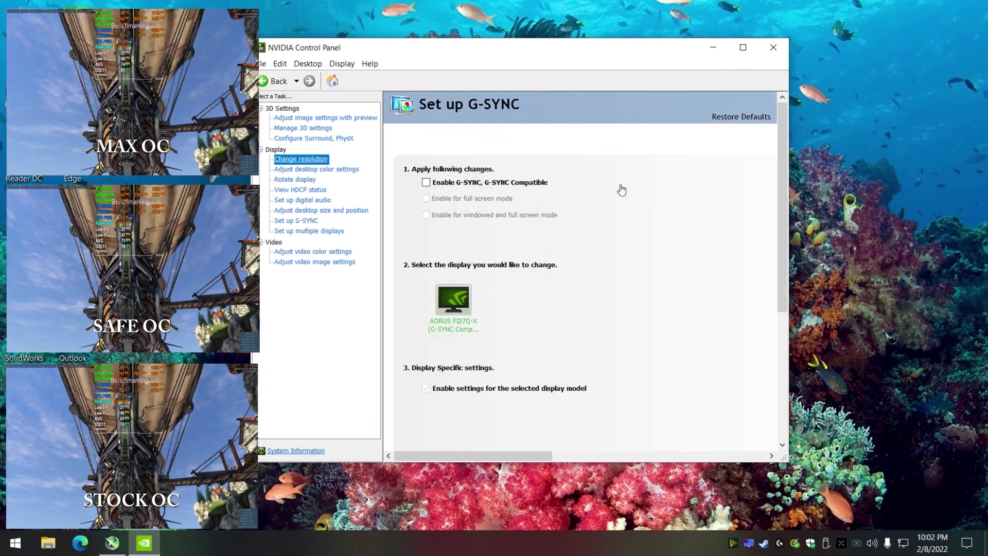
left_click(772, 47)
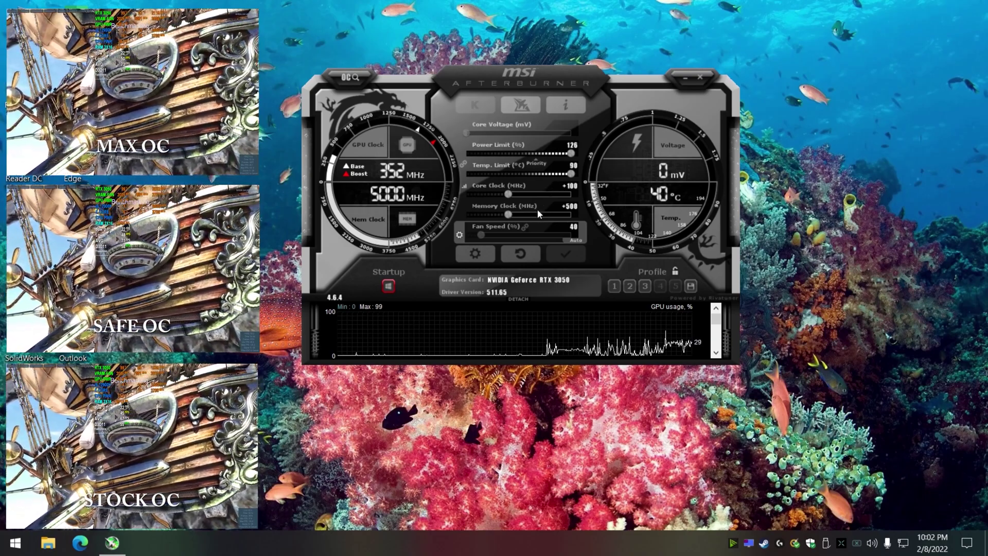
- Lower the Afterburner window, load stock profile 1, then max-OC profile 3 (power 126, core +175, memory +1000)
left_click_drag(533, 73, 526, 94)
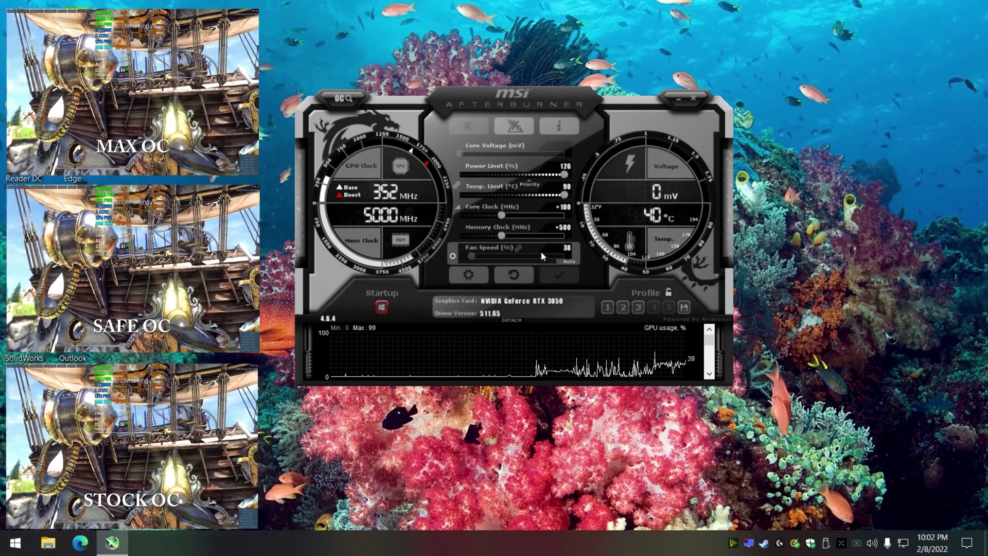
left_click(607, 308)
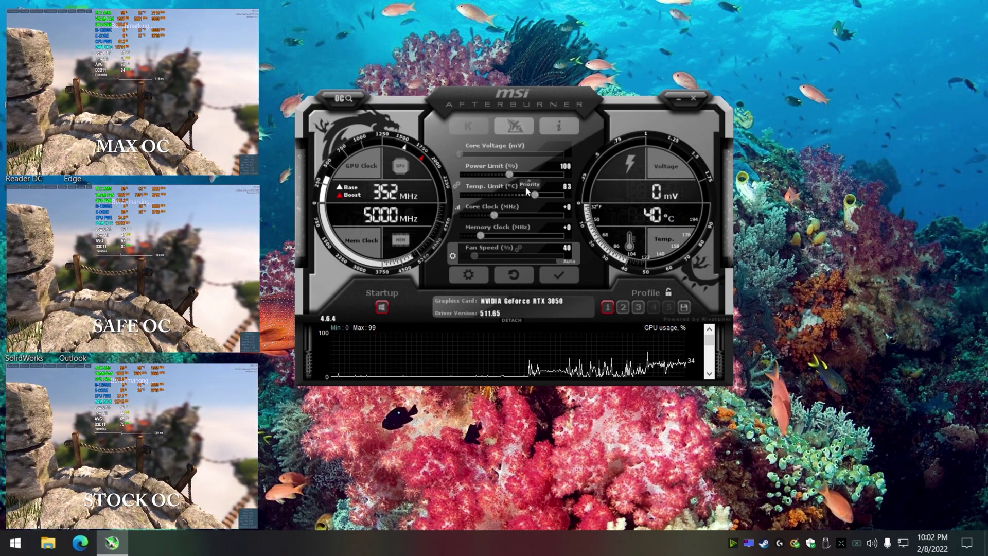
left_click(637, 307)
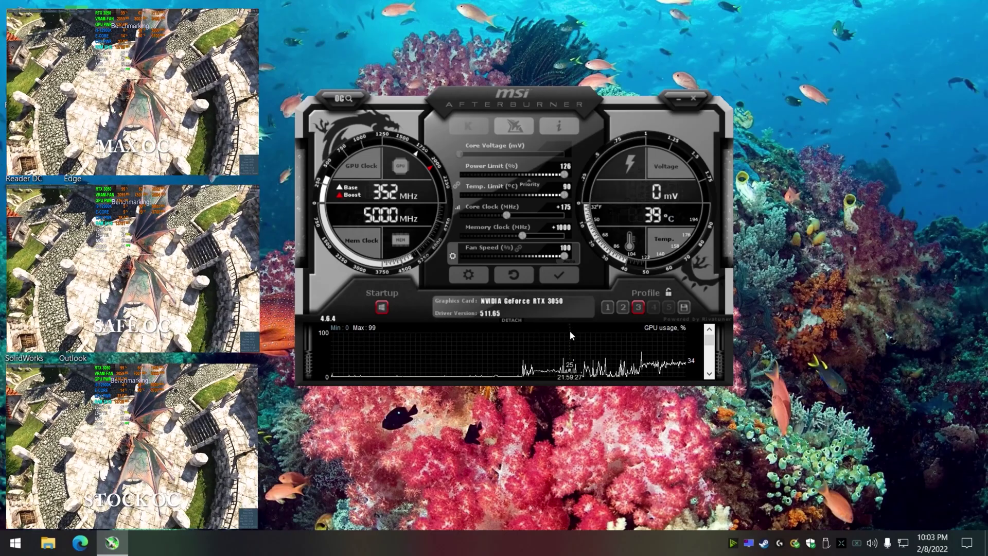
right_click(764, 543)
- Launch 3DMark from the Steam tray menu
left_click(612, 216)
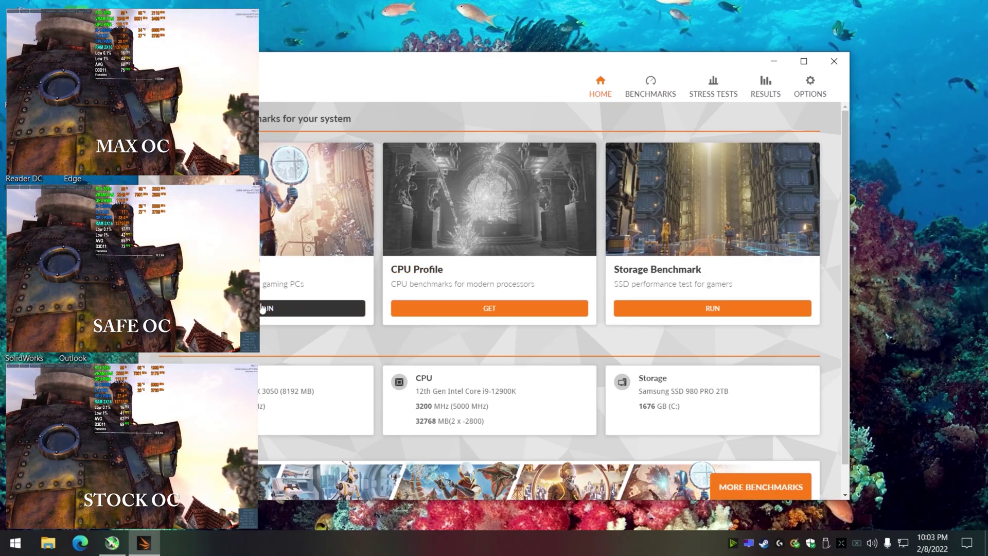
- Close 3DMark and switch Afterburner from stock profile 1 back to profile 3's overclock
left_click(834, 61)
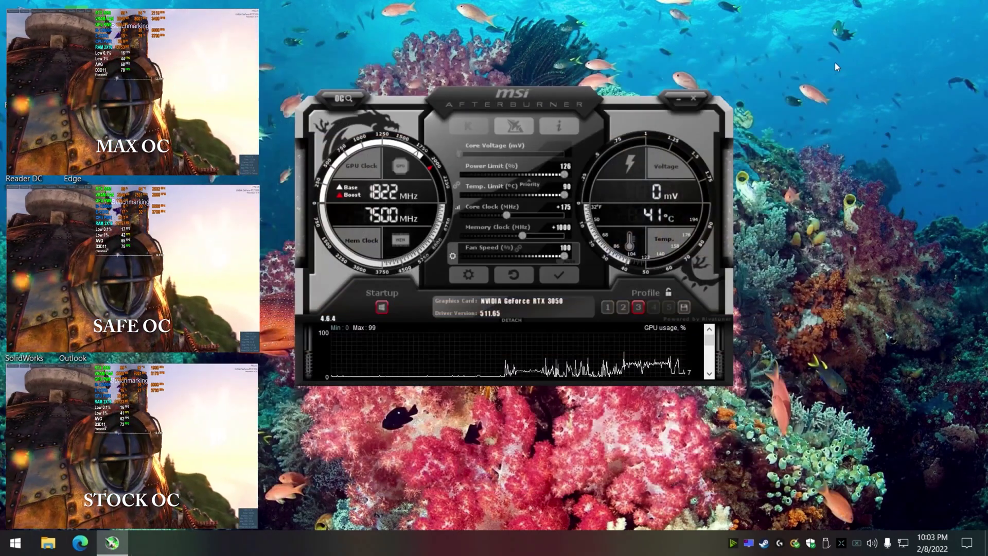
left_click_drag(562, 94, 552, 59)
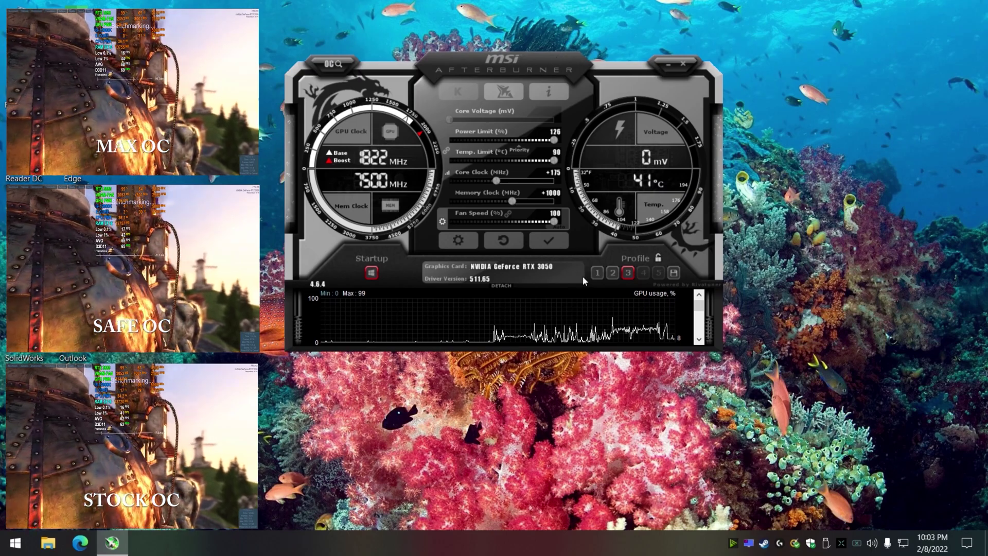
left_click(596, 273)
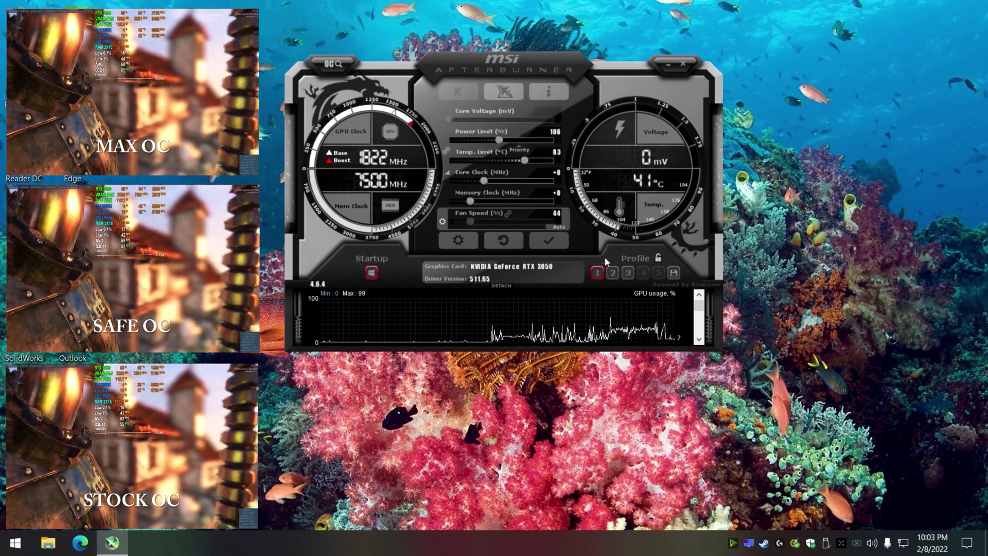
left_click(627, 272)
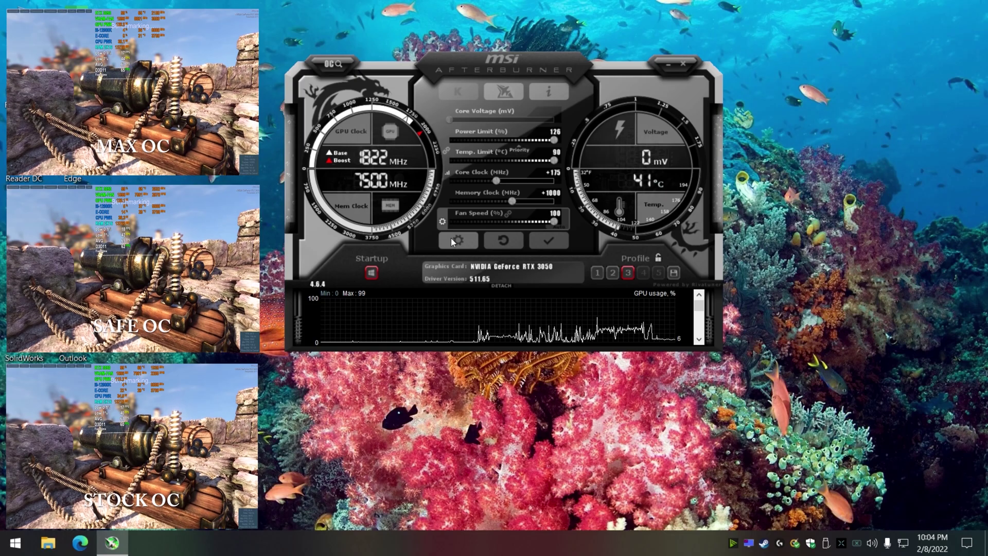
left_click(451, 238)
left_click(339, 66)
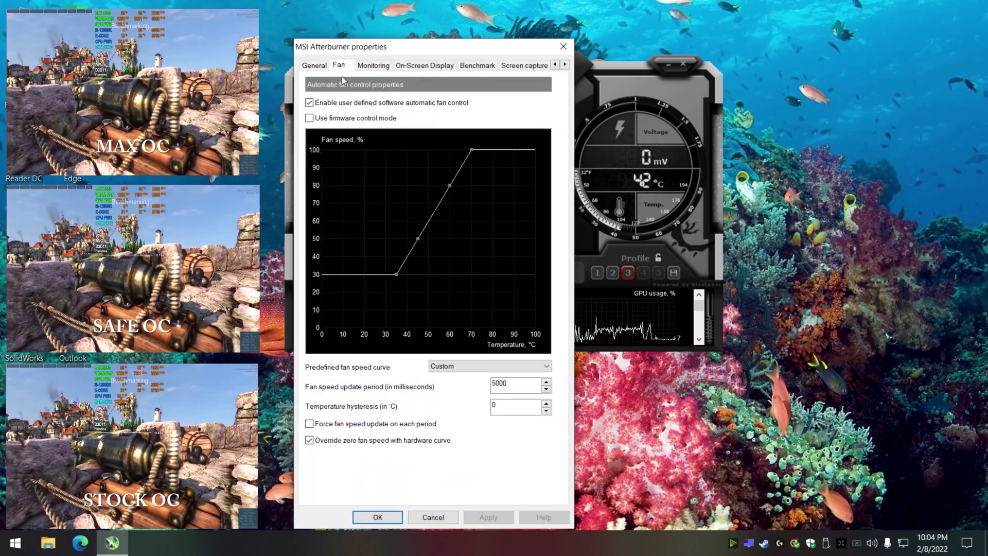
left_click(310, 103)
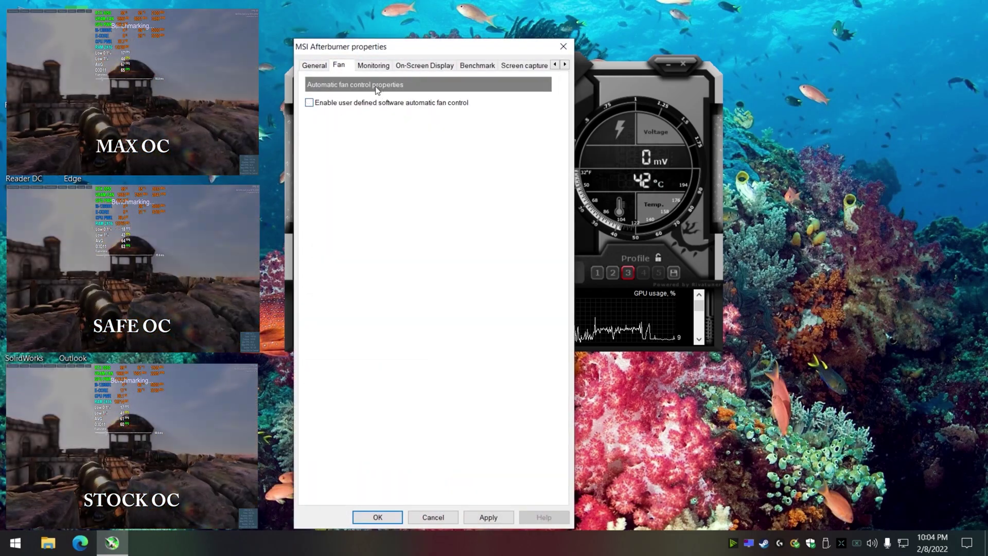
left_click(565, 65)
left_click(565, 65)
left_click(565, 65)
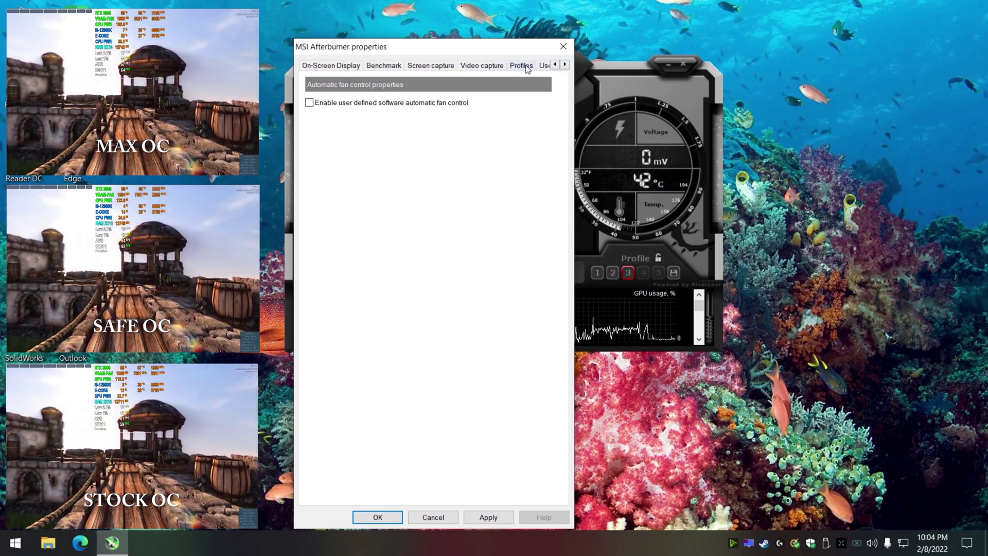
left_click(522, 66)
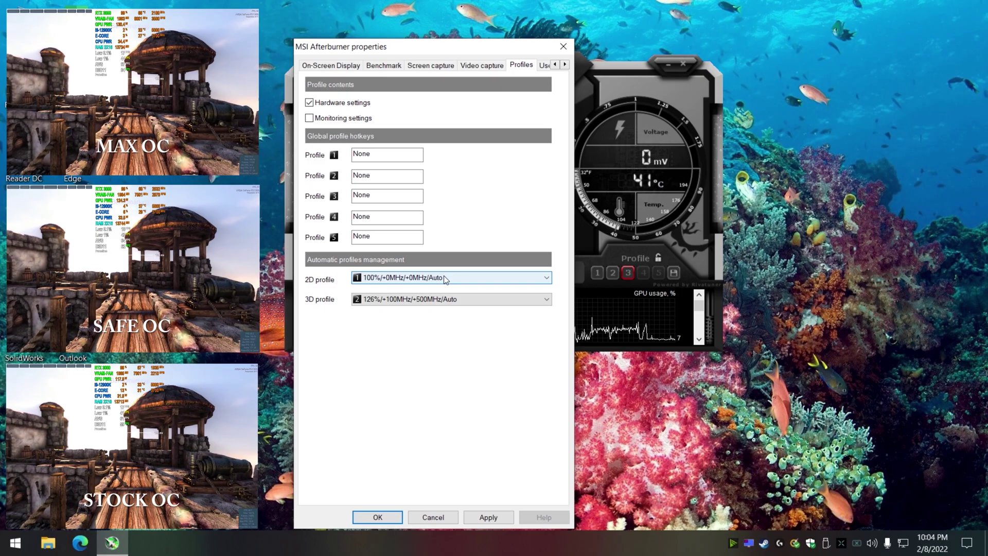
left_click(445, 280)
left_click(440, 297)
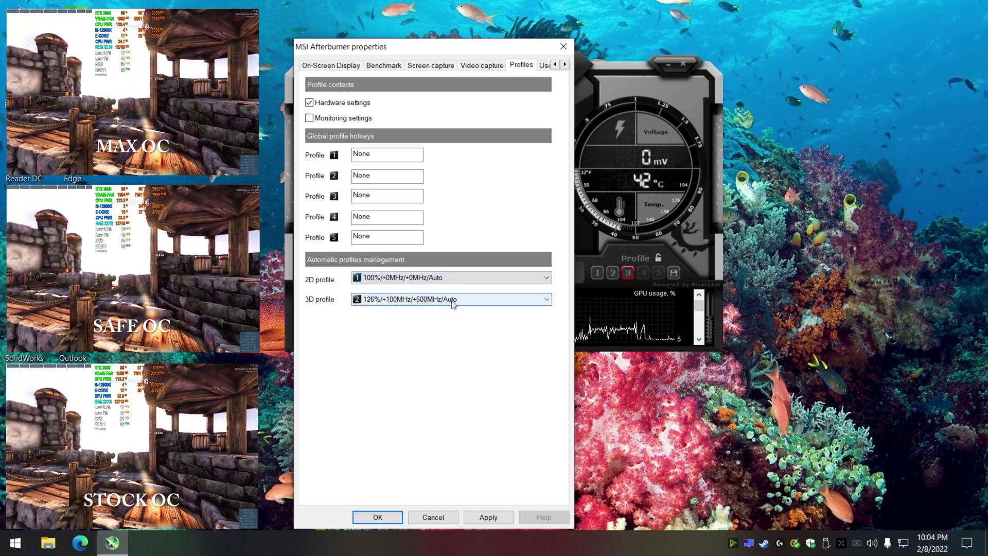
left_click(453, 303)
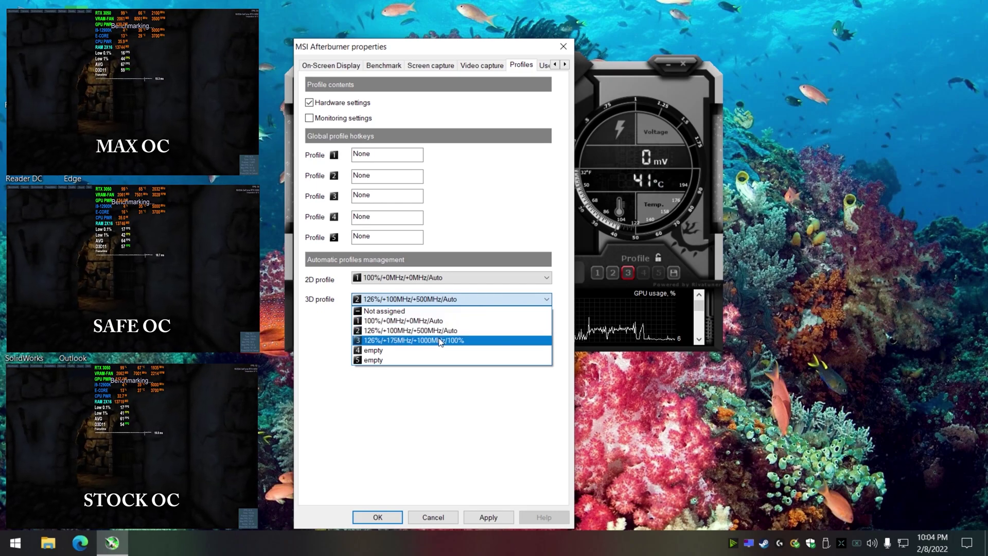
left_click(334, 323)
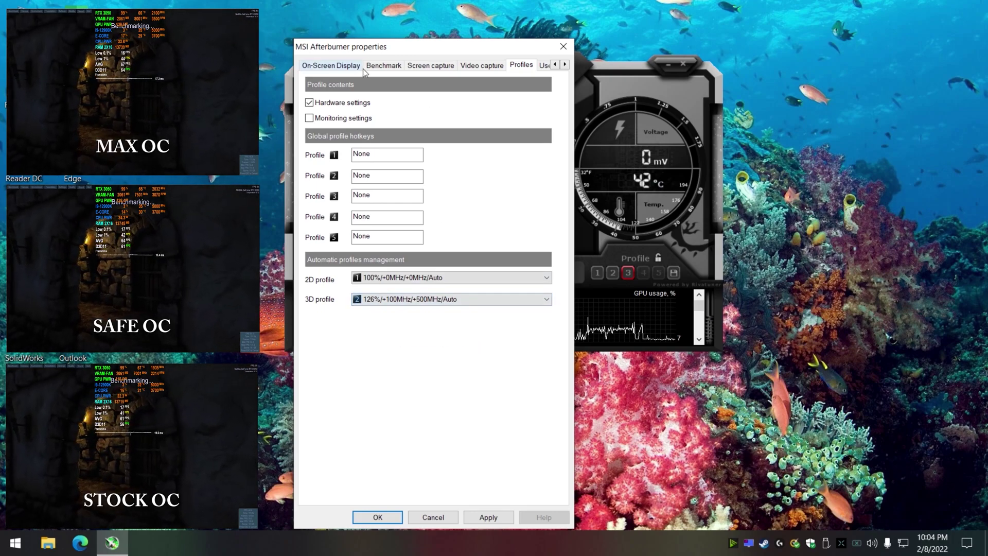
left_click(449, 517)
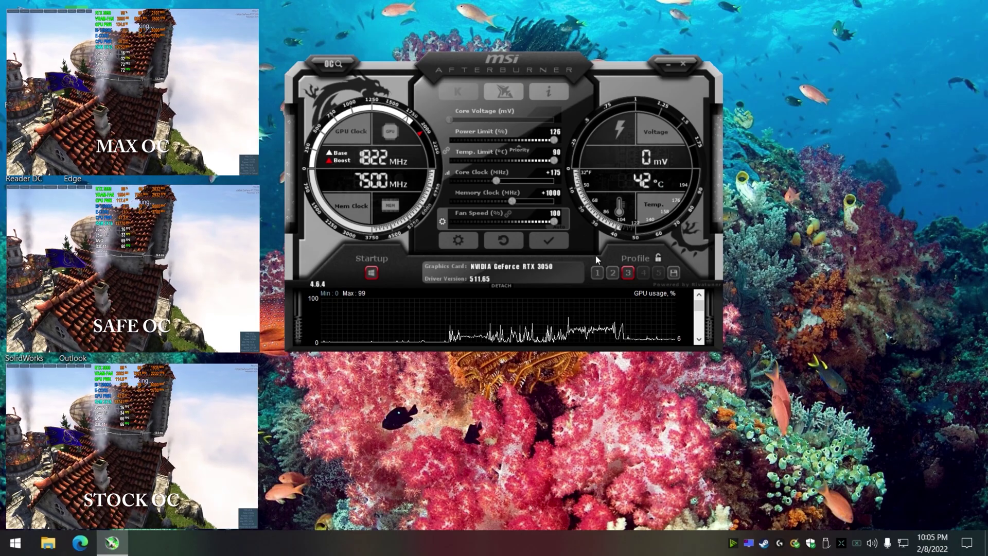
left_click(614, 273)
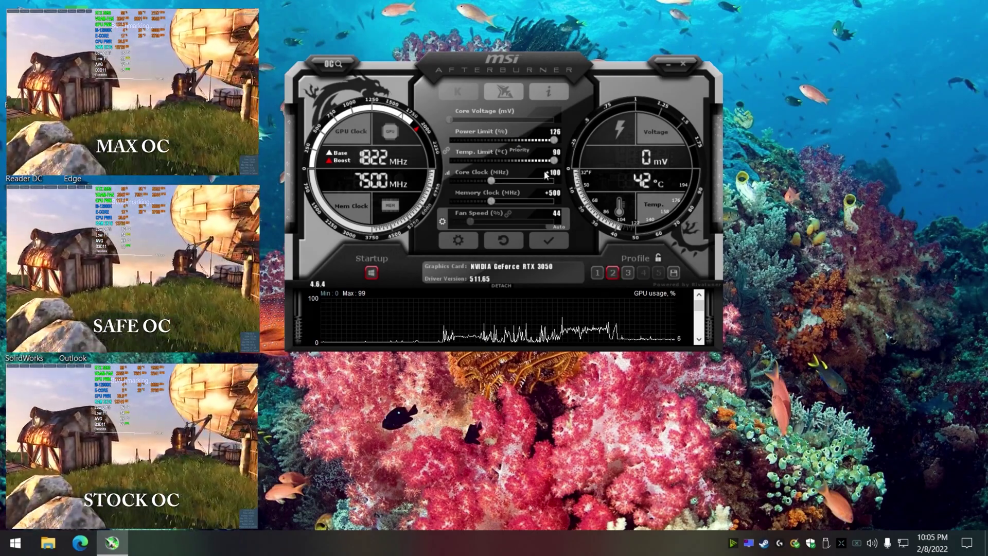
left_click(627, 273)
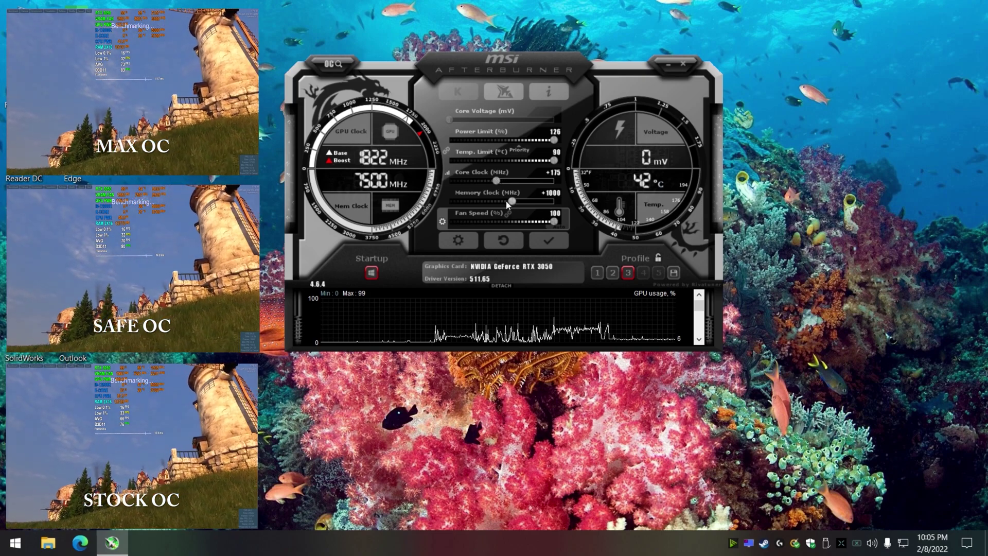
- Reload profile 3, then load safe-OC profile 2 (+100 core, +500 memory) and view the fan curve
left_click(626, 274)
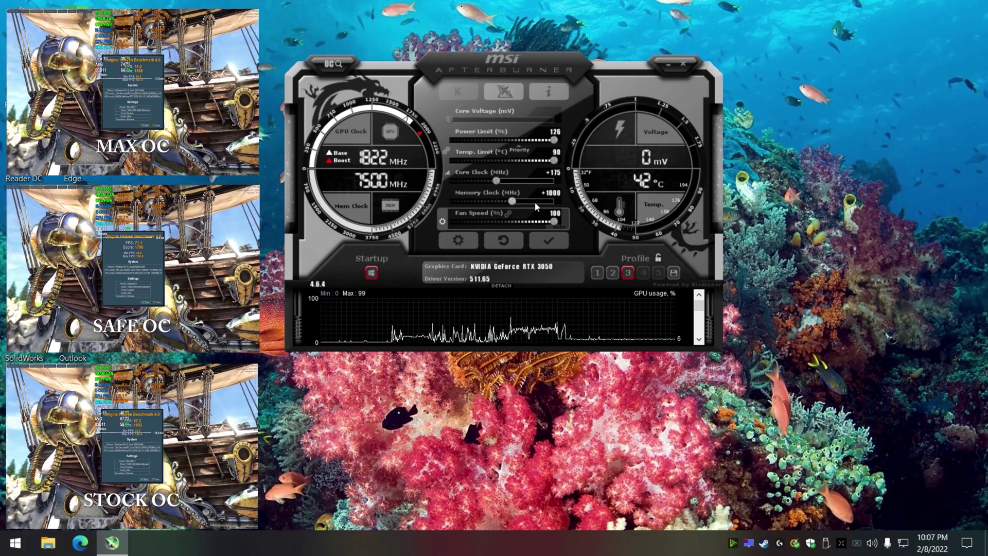
left_click(613, 274)
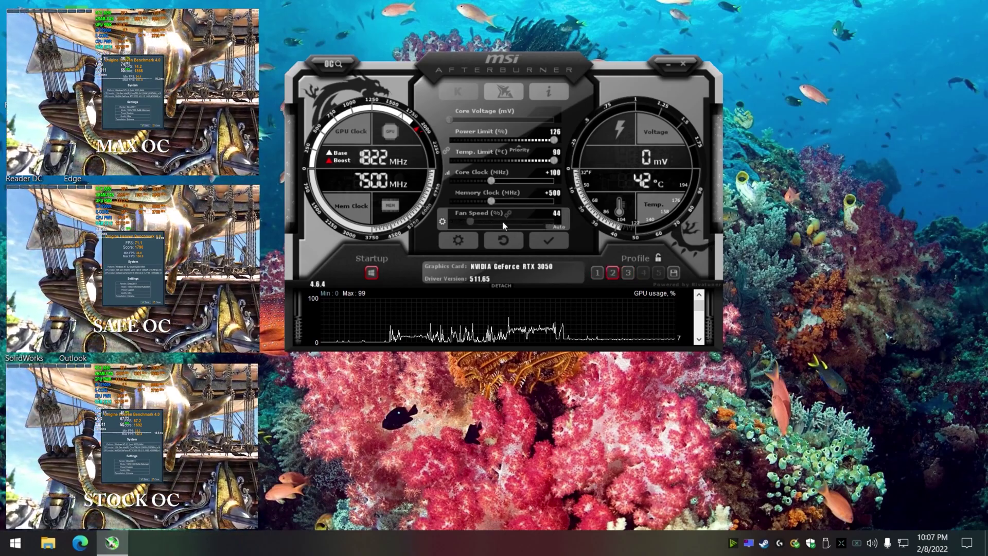
left_click(459, 239)
left_click(338, 65)
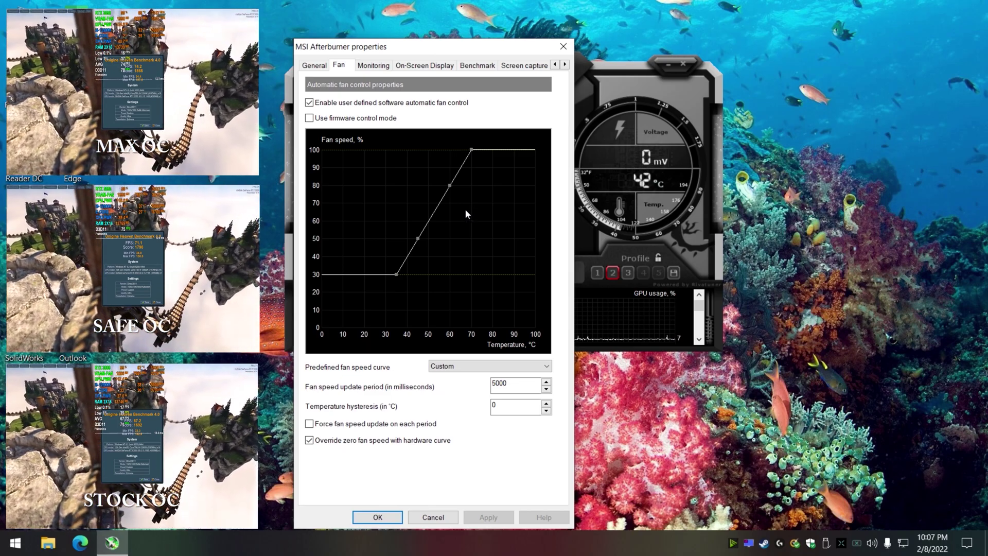
left_click(453, 514)
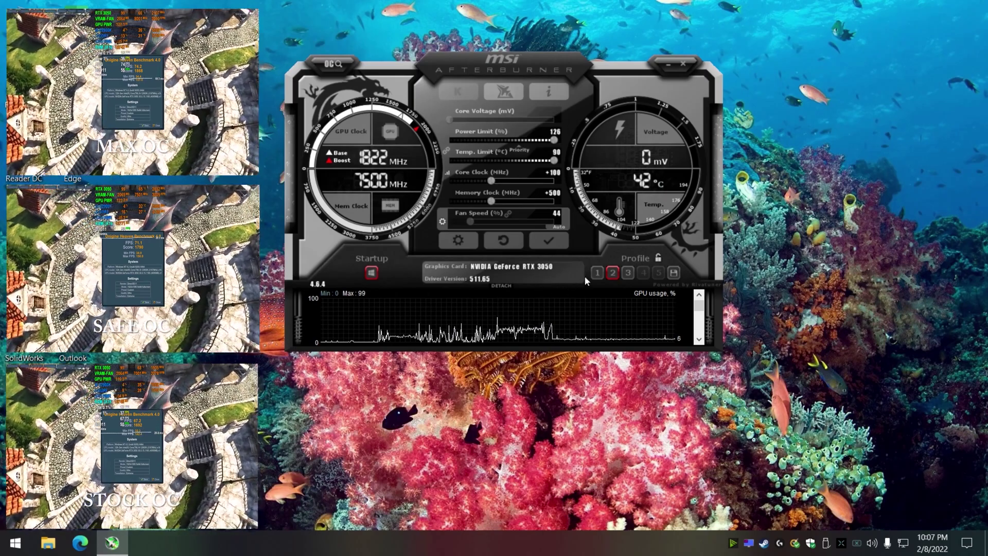
- Load stock profile 1 and keep profile 2 as the 3D profile in the Profiles settings
left_click(596, 272)
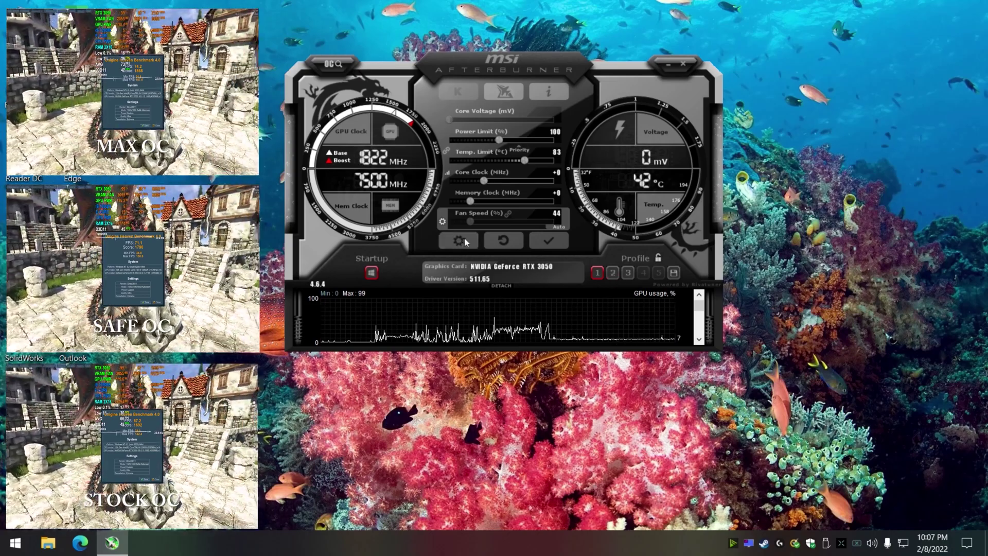
left_click(464, 239)
left_click(565, 65)
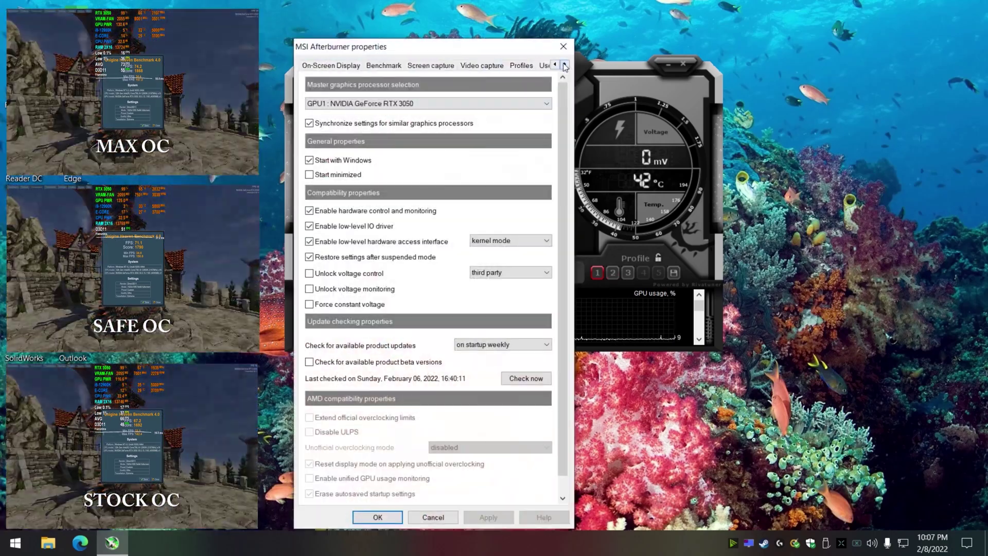
left_click(522, 67)
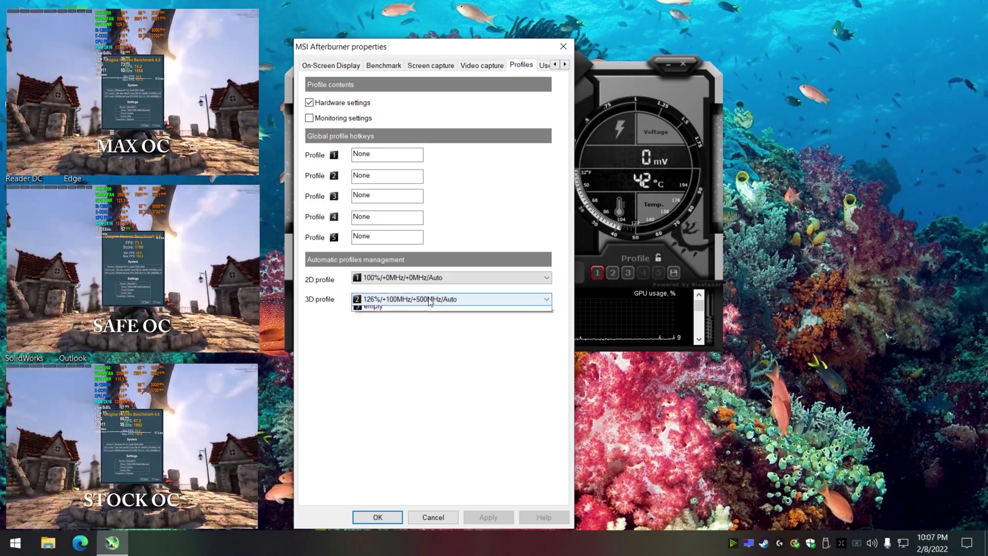
left_click(427, 301)
left_click(423, 331)
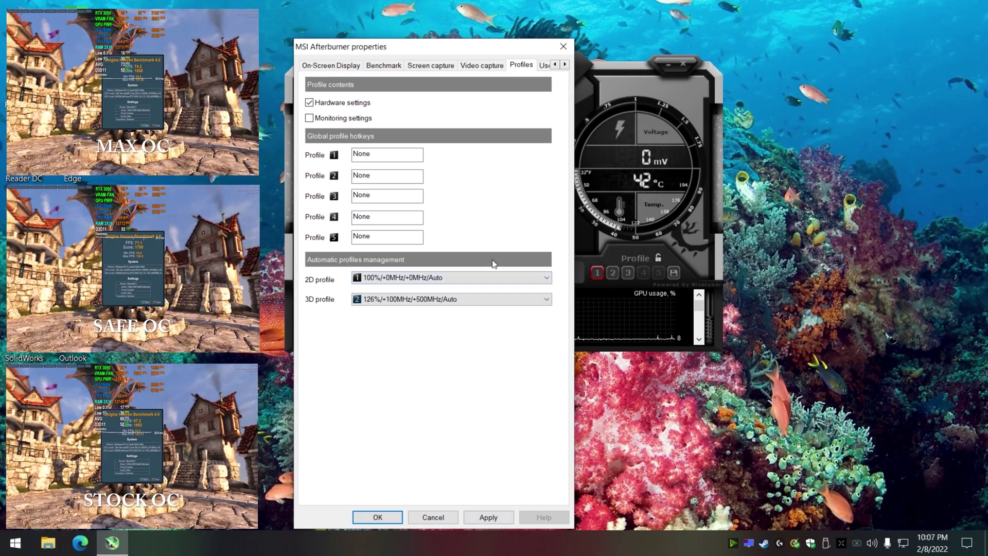
left_click(430, 518)
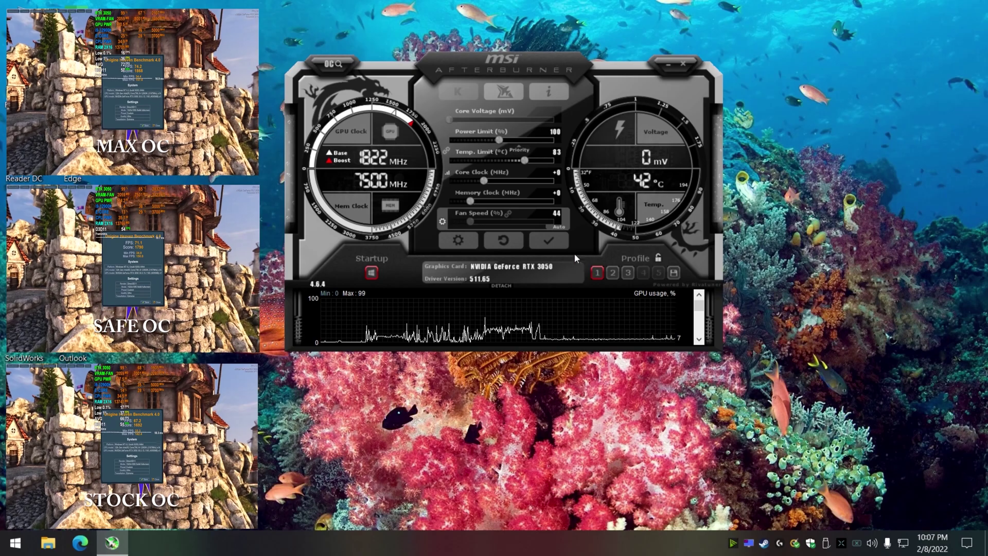
left_click(476, 242)
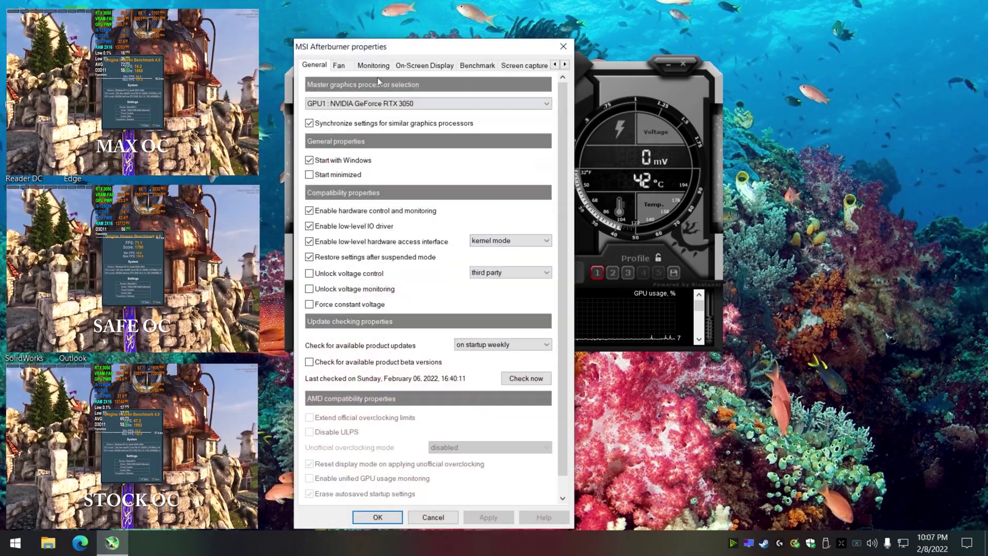
left_click(339, 66)
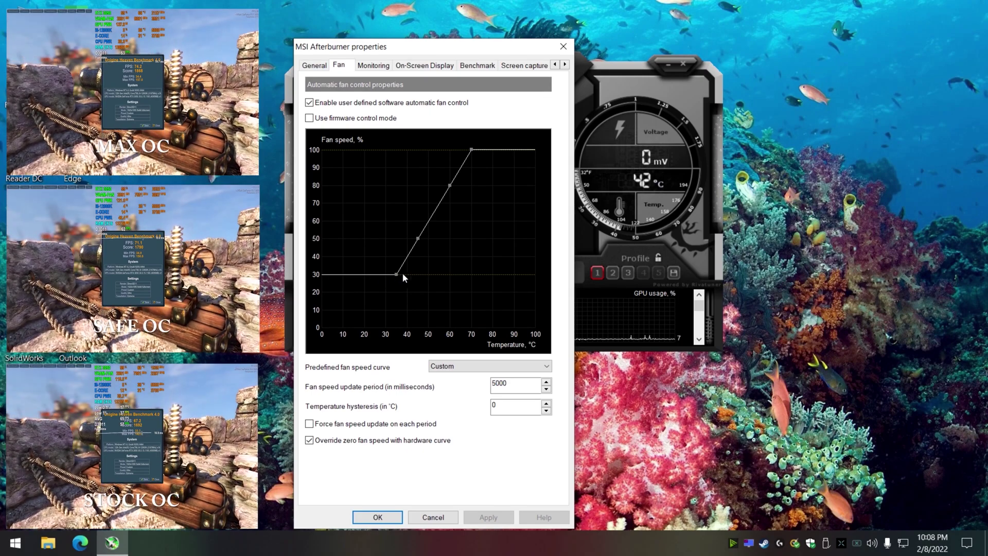
left_click(314, 66)
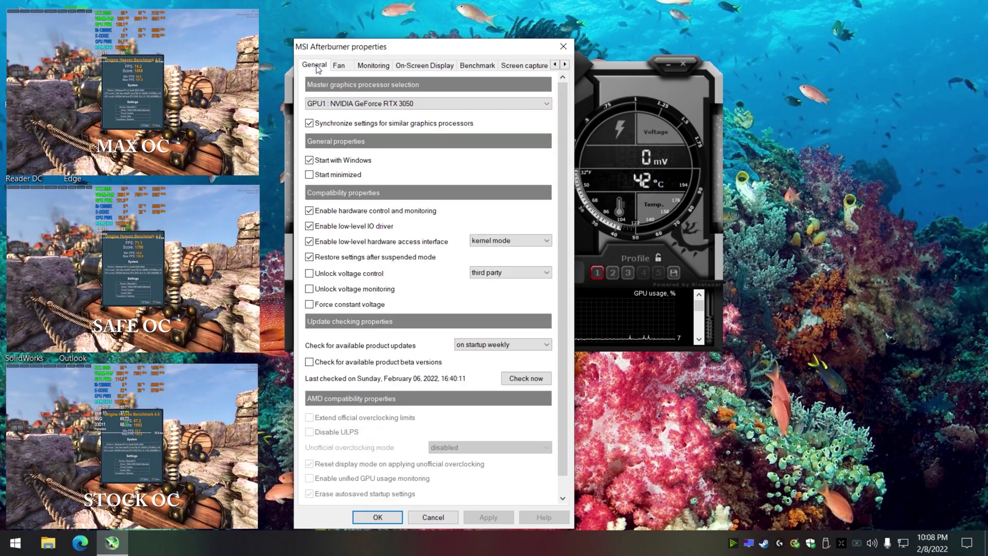
left_click(450, 517)
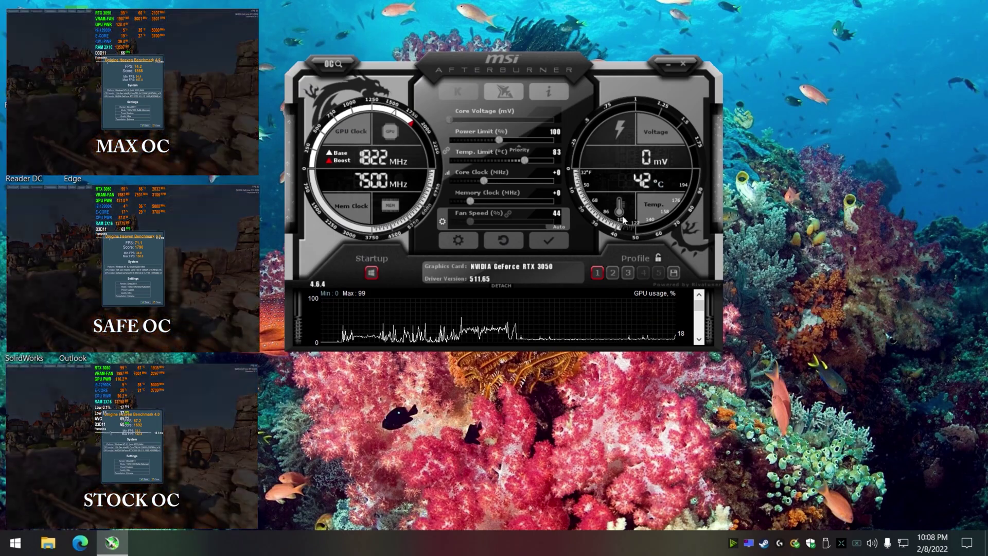
- Switch between profile 3 and profile 2, ending on max-OC profile 3
left_click(627, 273)
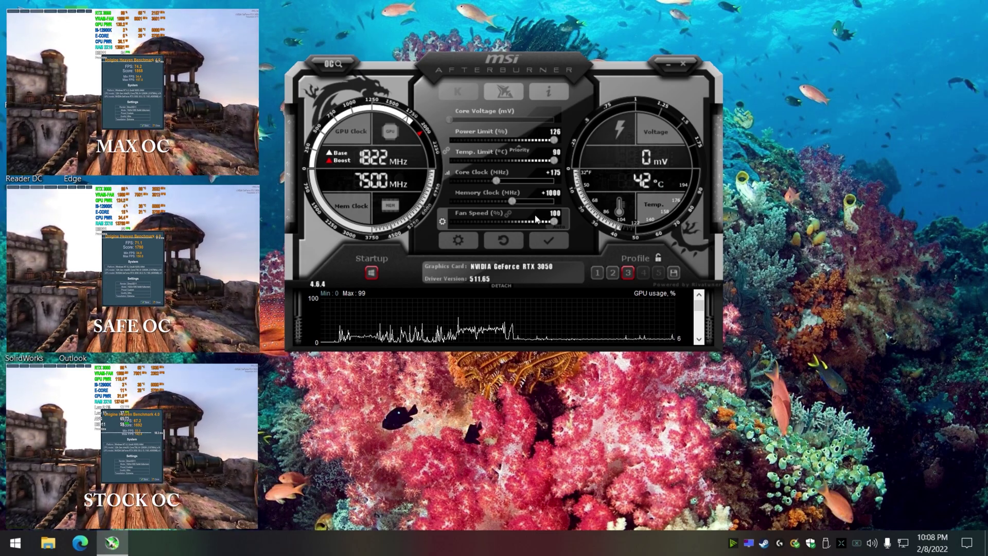
left_click(613, 273)
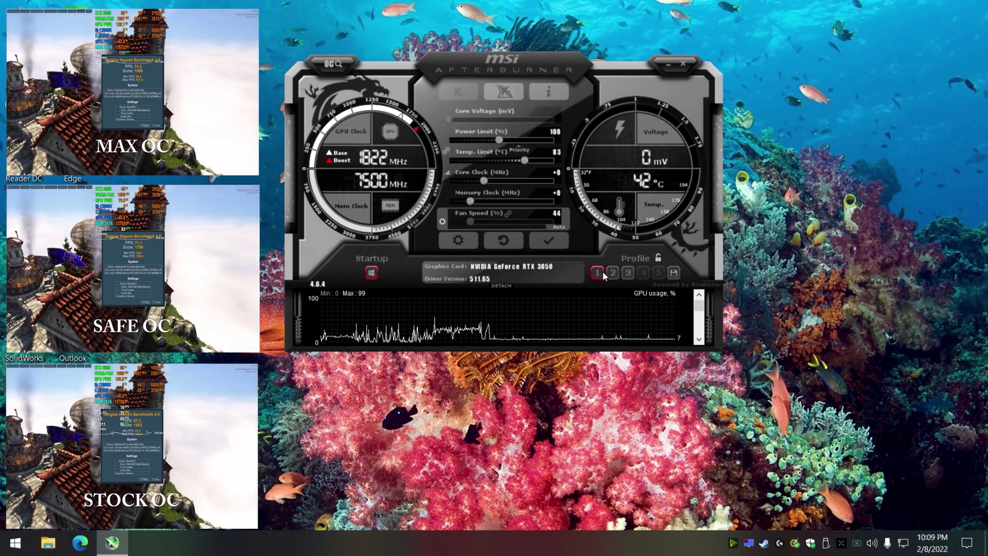
left_click(627, 272)
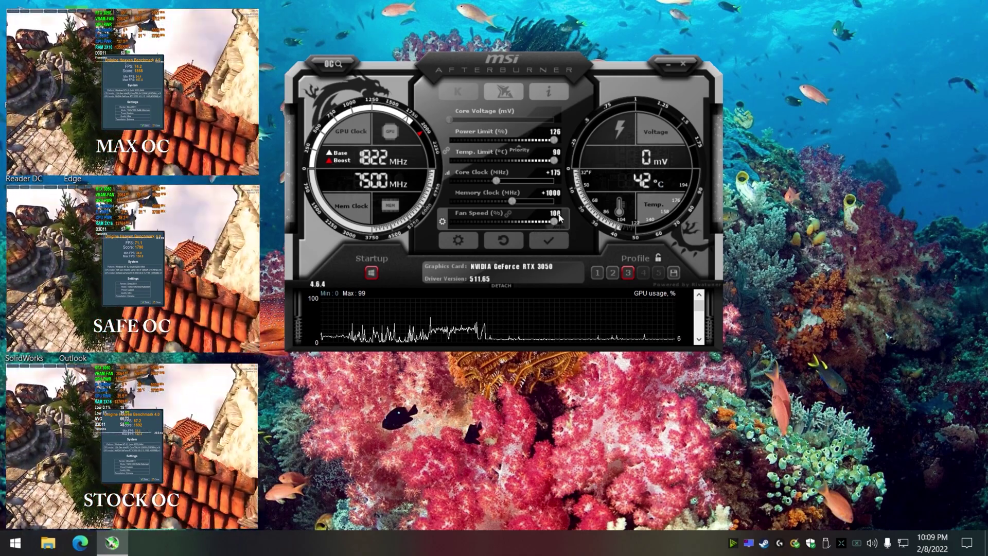
- Minimize Afterburner, launch Superposition from the Start menu, and set the preset to 1080p Extreme
left_click(666, 66)
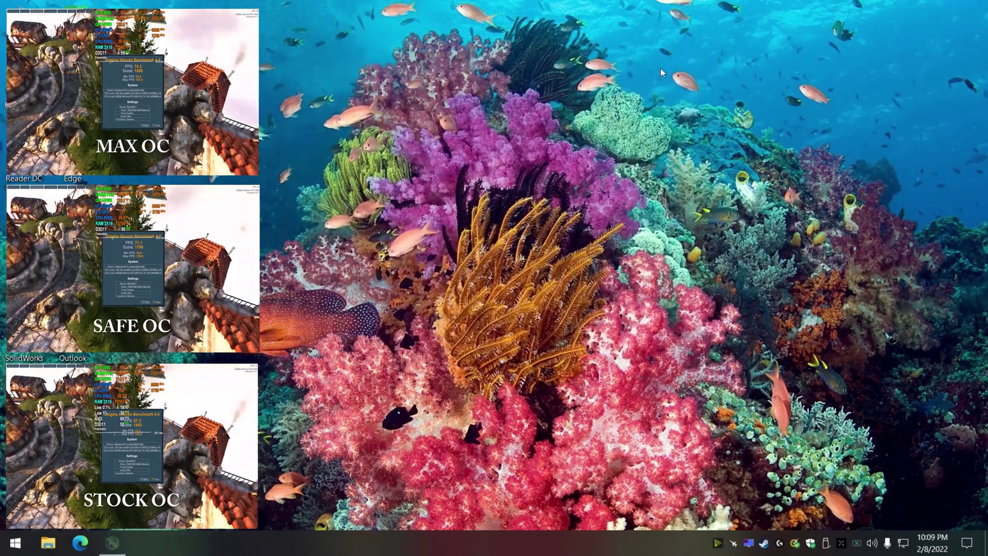
left_click(16, 543)
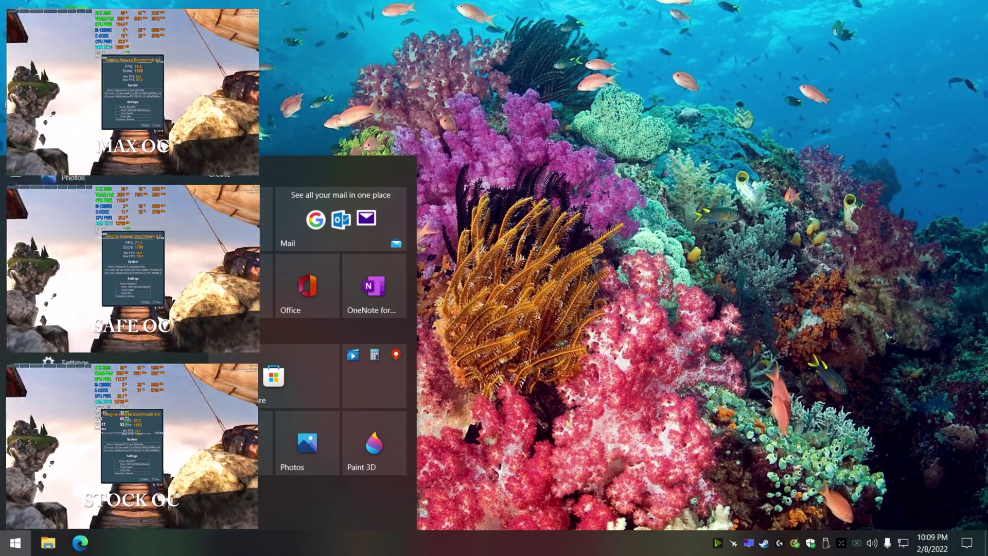
scroll(103, 267, "down", 3)
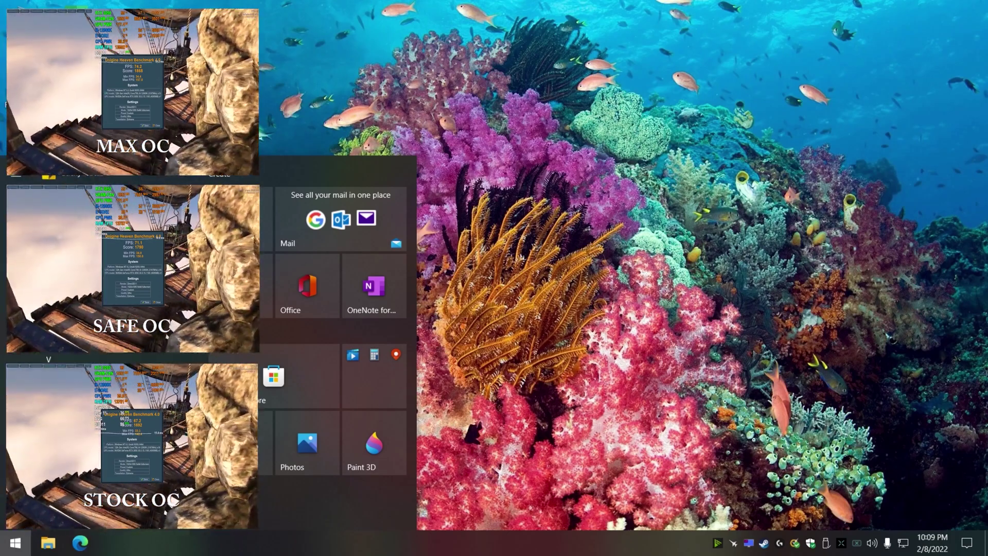
left_click(103, 268)
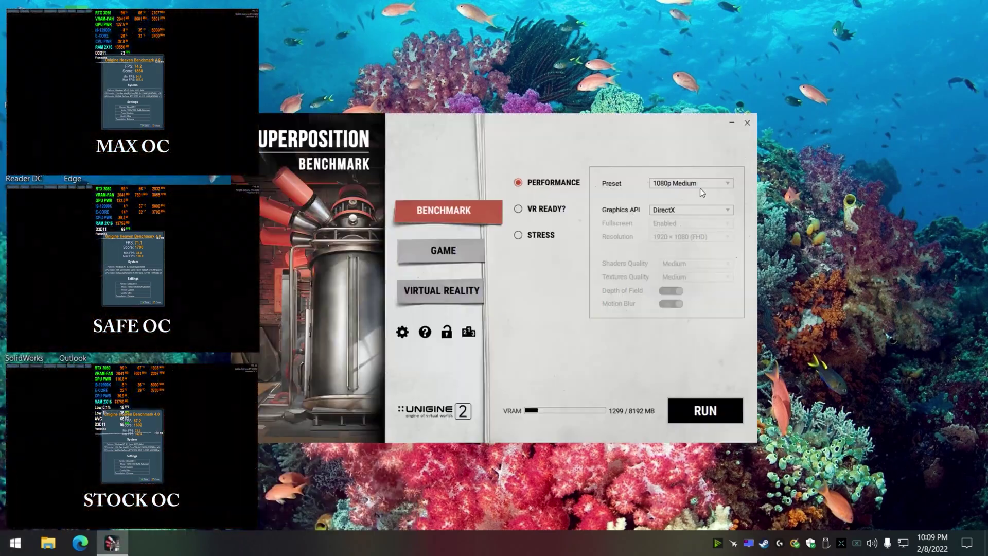
left_click(700, 186)
left_click(675, 234)
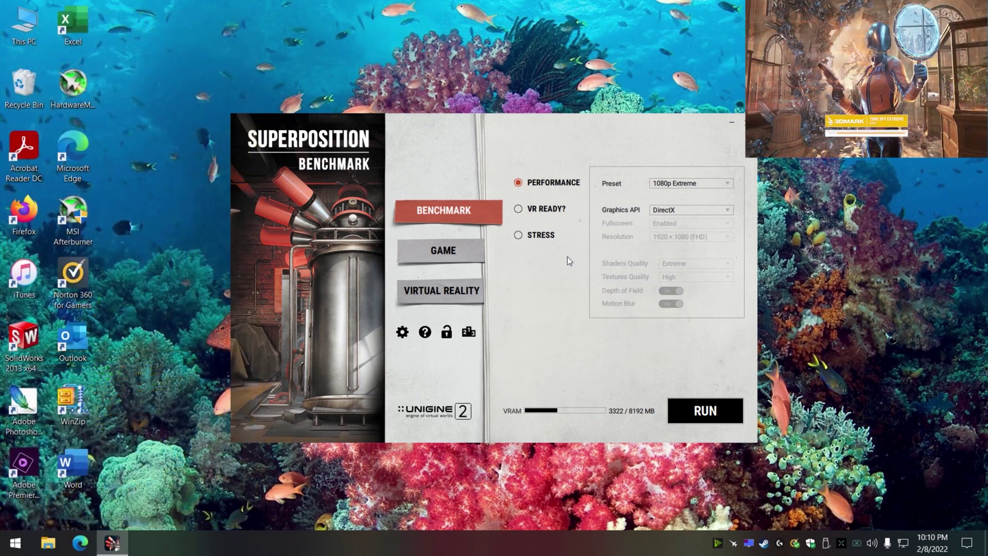
left_click(743, 123)
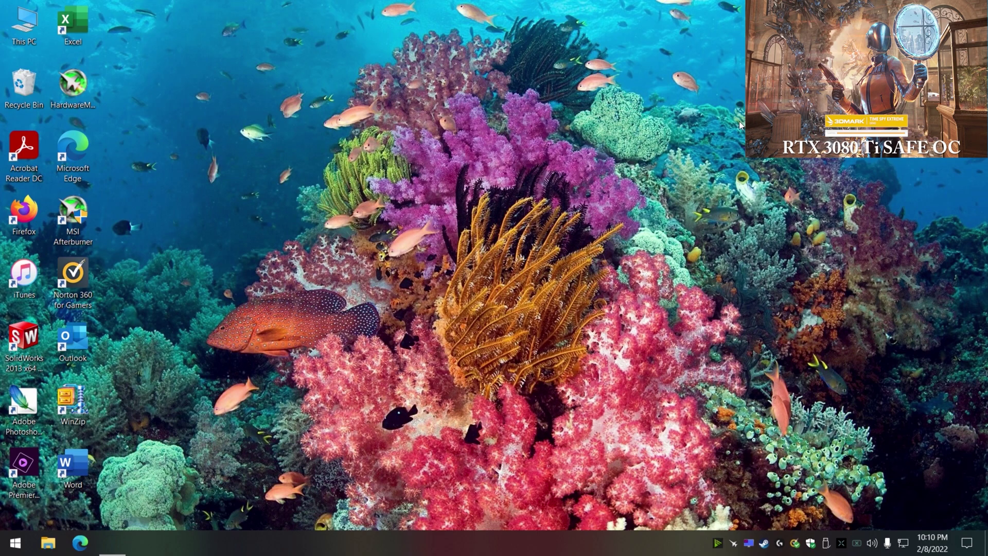
left_click(11, 541)
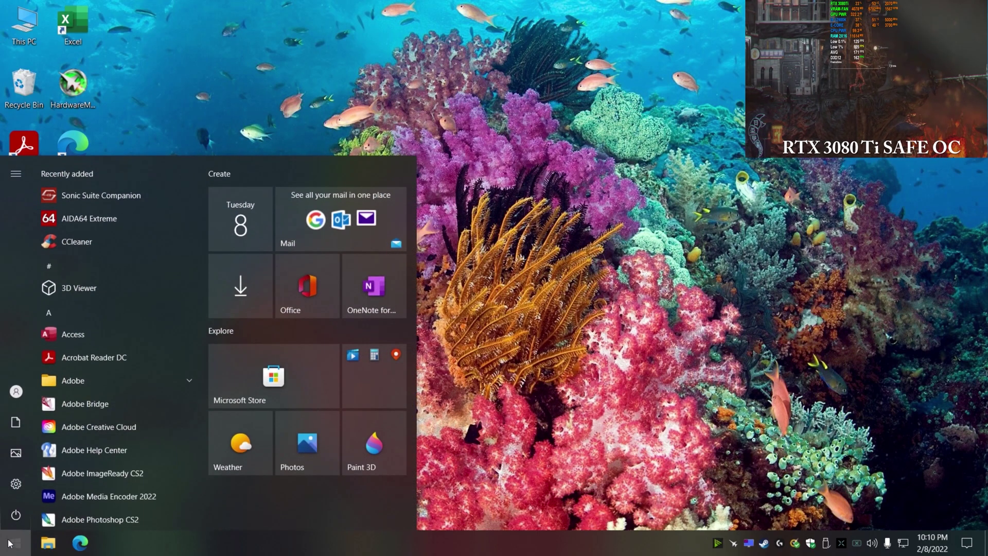
type("heaven")
left_click(120, 240)
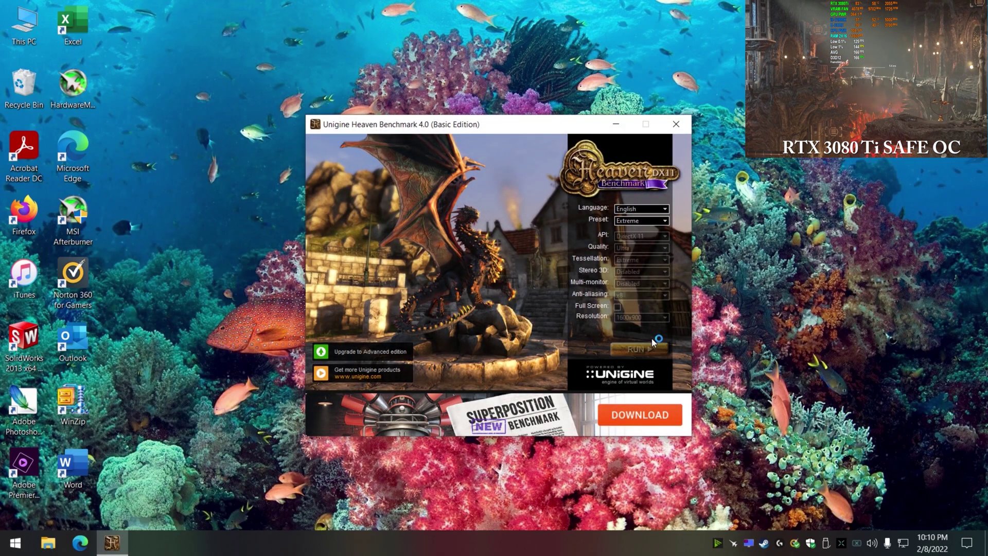
left_click(640, 349)
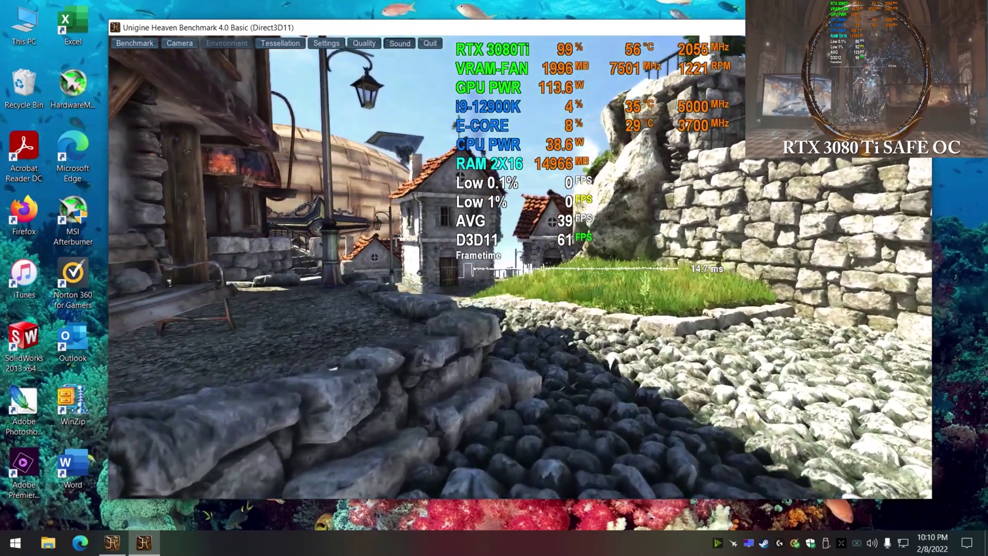
key("Escape")
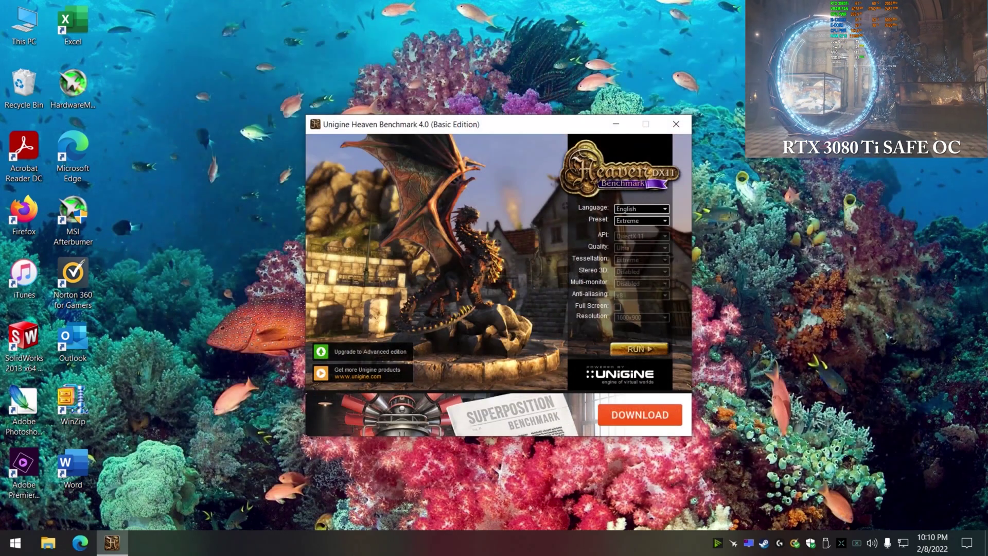
left_click(675, 124)
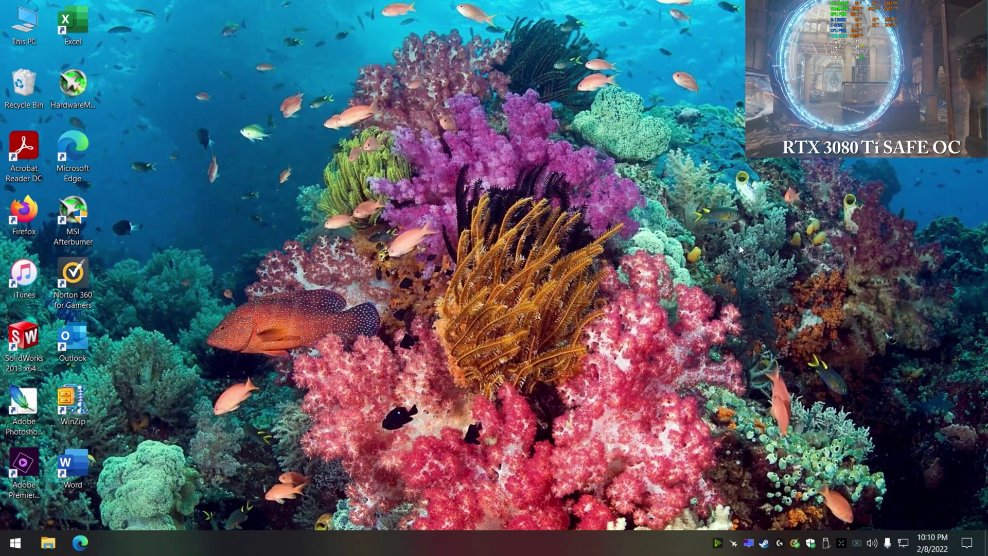
right_click(733, 542)
- Show Afterburner, load profile 1, check the fan curve, then load profiles 2 and 3
left_click(743, 504)
left_click_drag(544, 60, 520, 39)
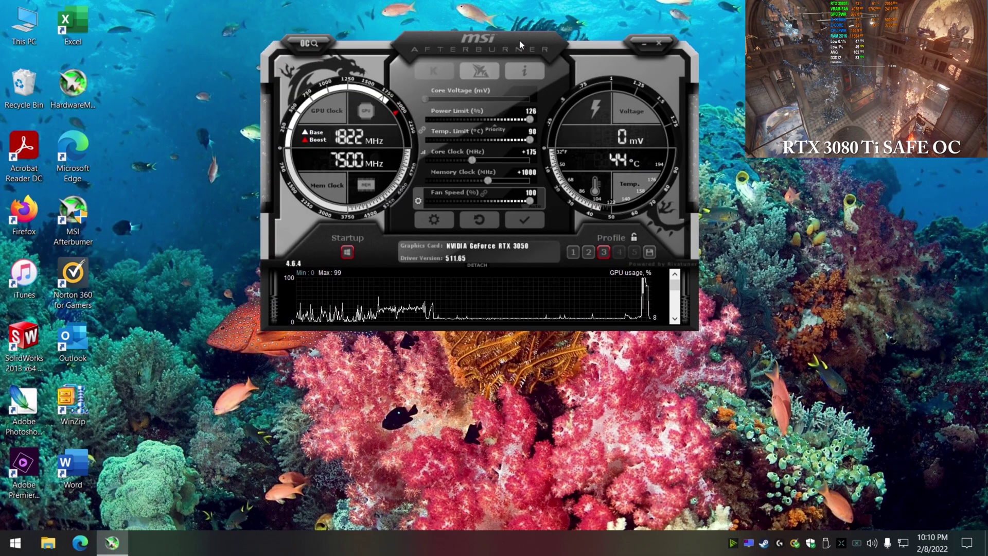
left_click(571, 252)
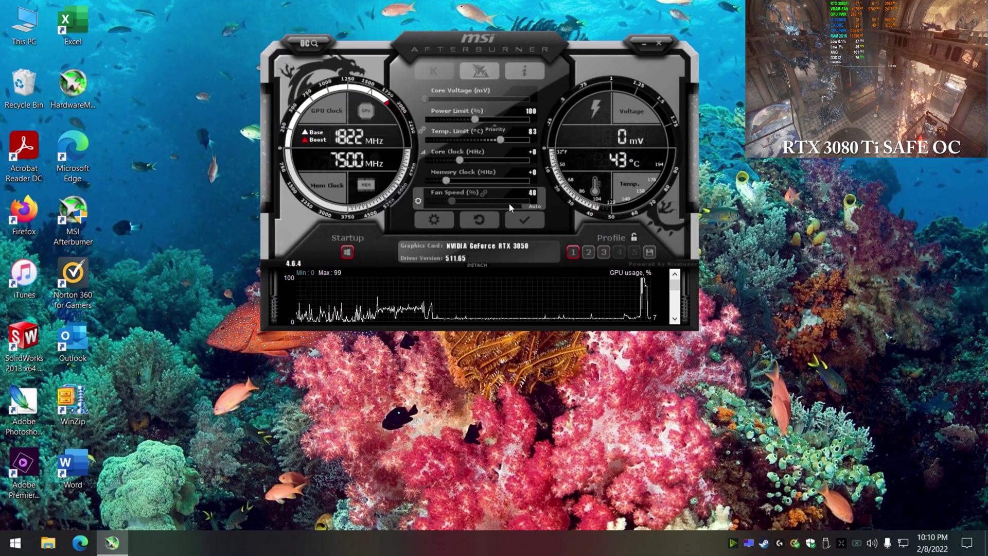
left_click(434, 220)
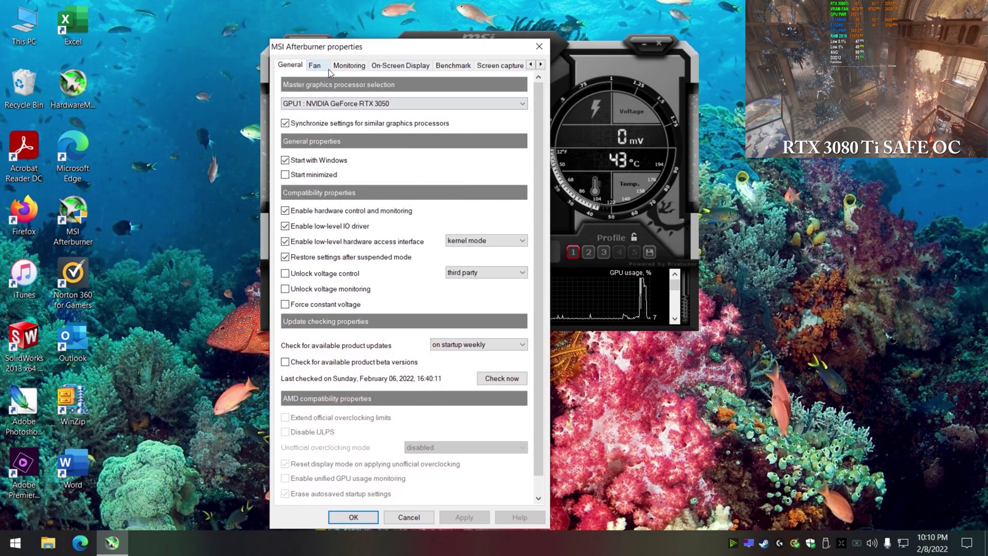
left_click(326, 67)
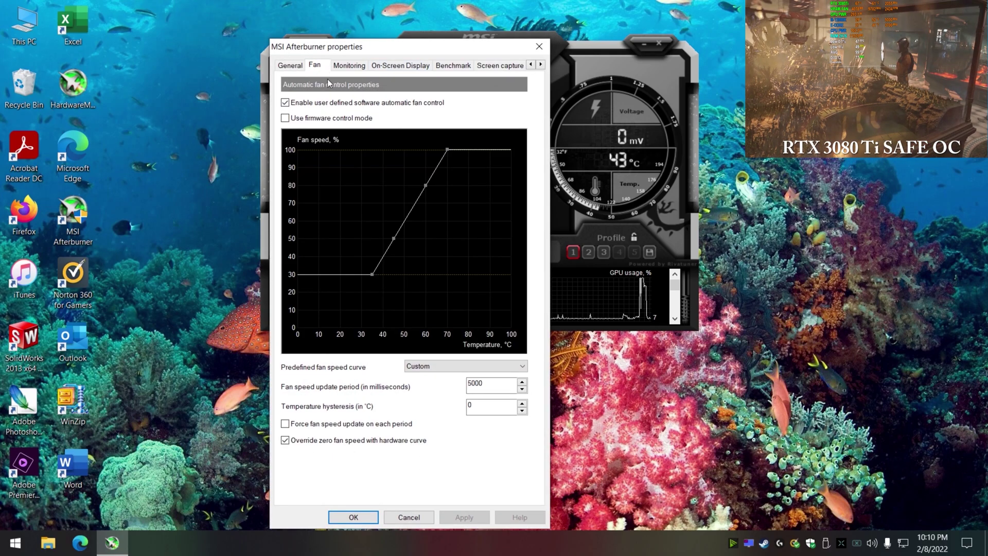
left_click(428, 517)
left_click(588, 252)
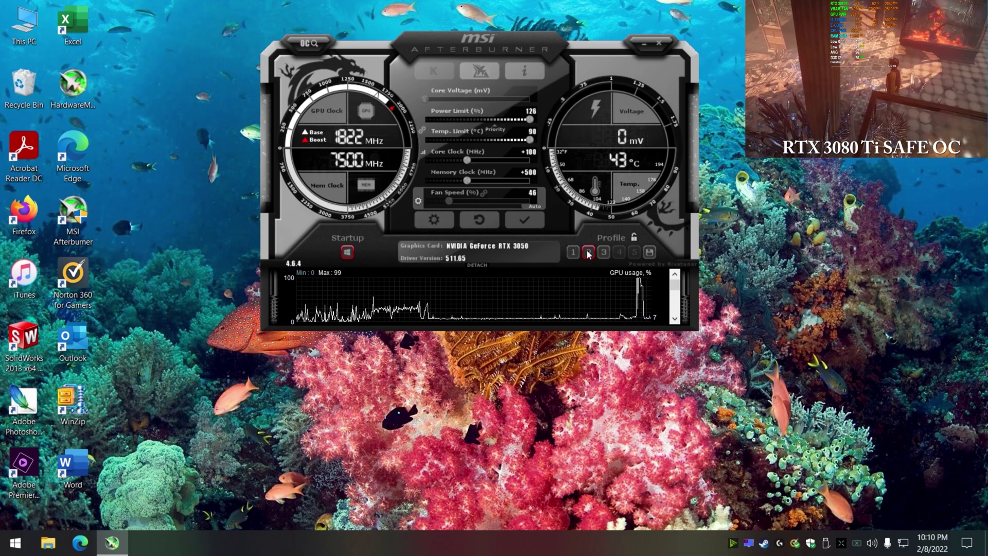
left_click(603, 252)
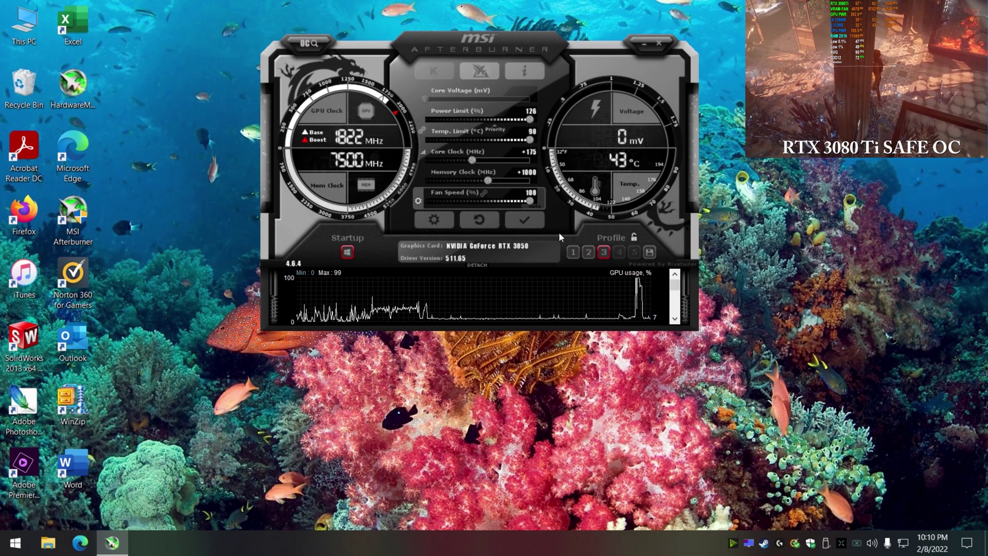
- Keep profile 2 as the 3D auto profile in the Profiles settings and close the dialog
left_click(434, 219)
left_click(540, 64)
left_click(540, 65)
left_click(540, 65)
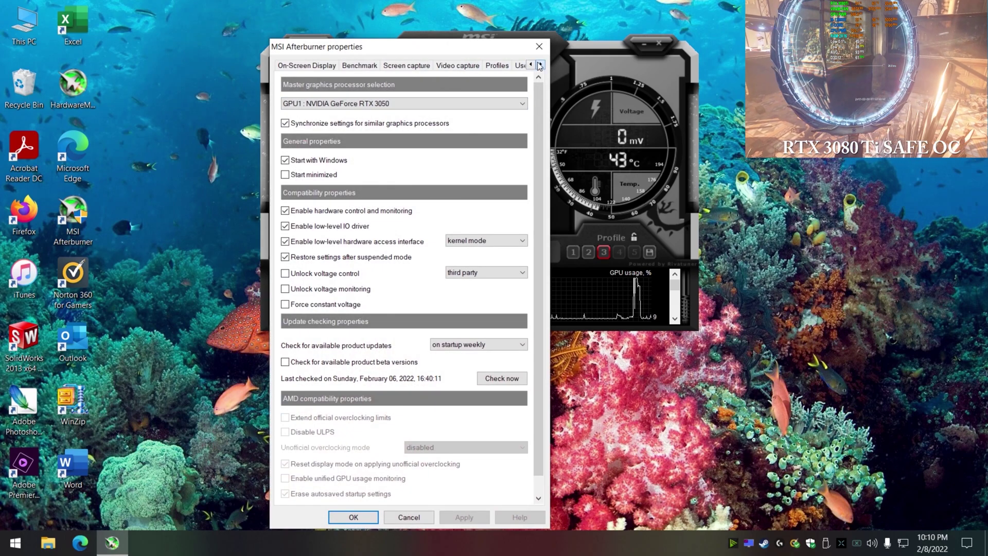
left_click(540, 64)
left_click(433, 65)
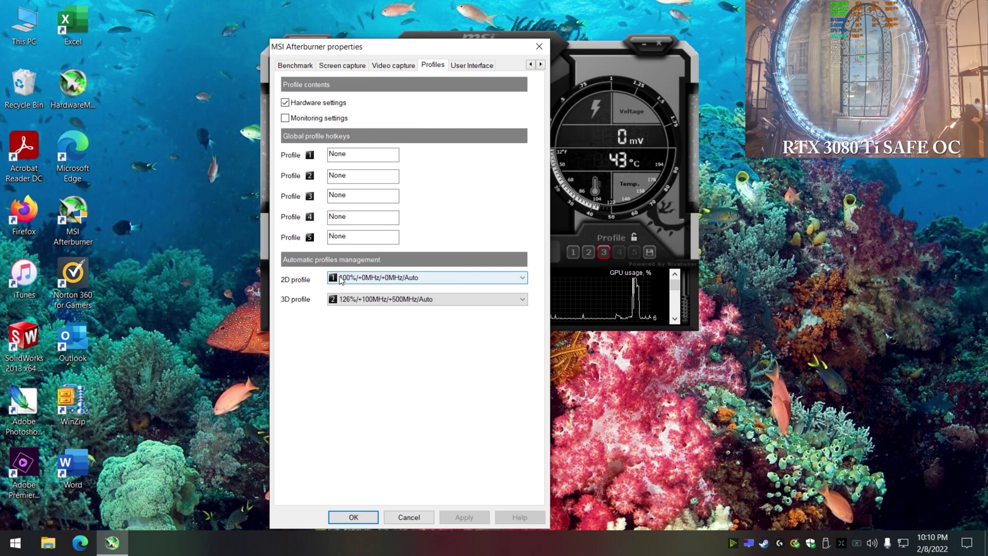
left_click(362, 300)
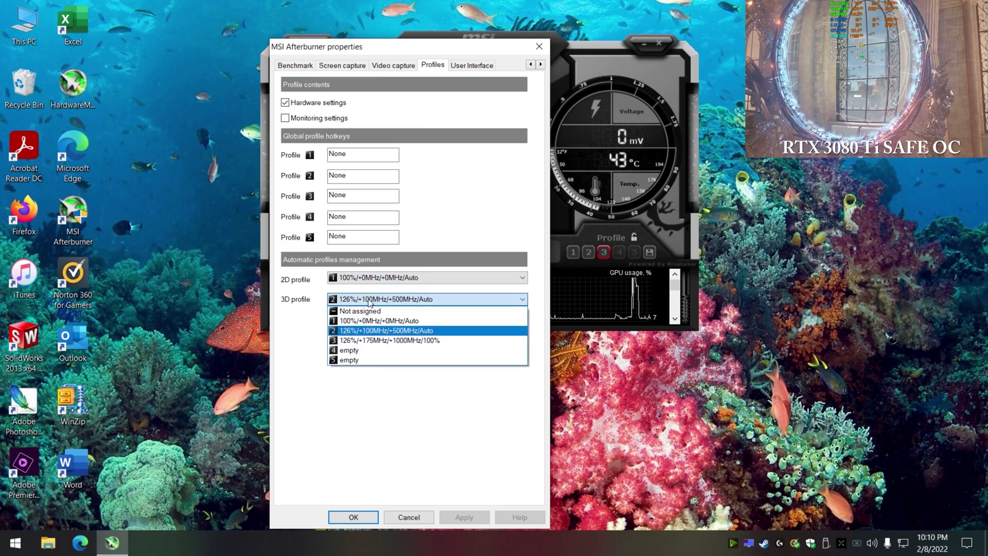
left_click(373, 330)
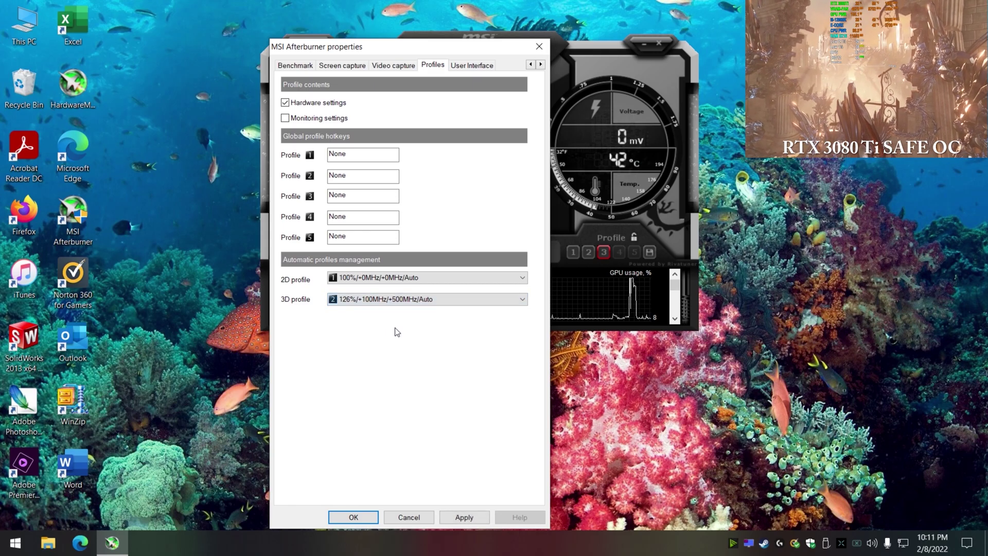
left_click(407, 517)
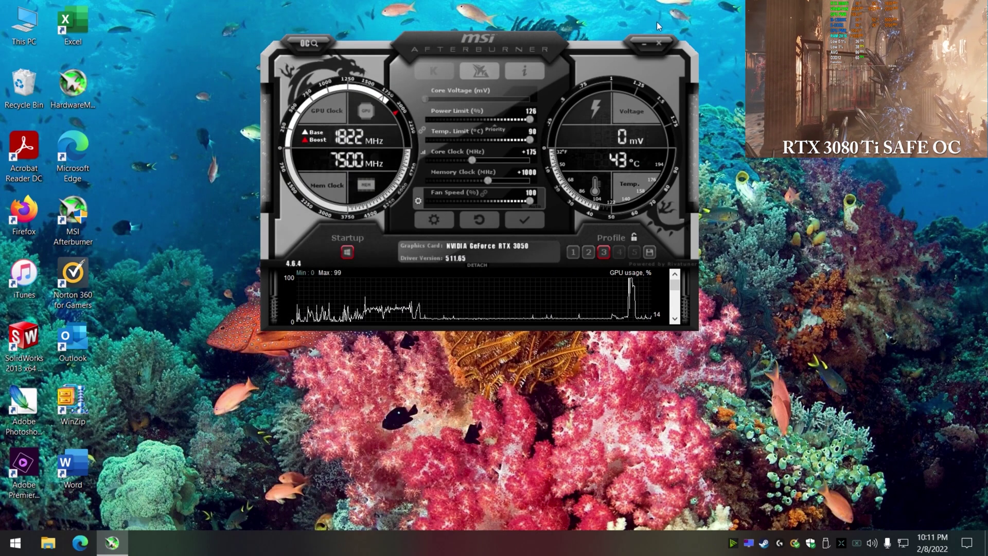
- Move the Afterburner window lower and load safe-OC profile 2 (core +100, memory +500)
left_click_drag(537, 42, 536, 110)
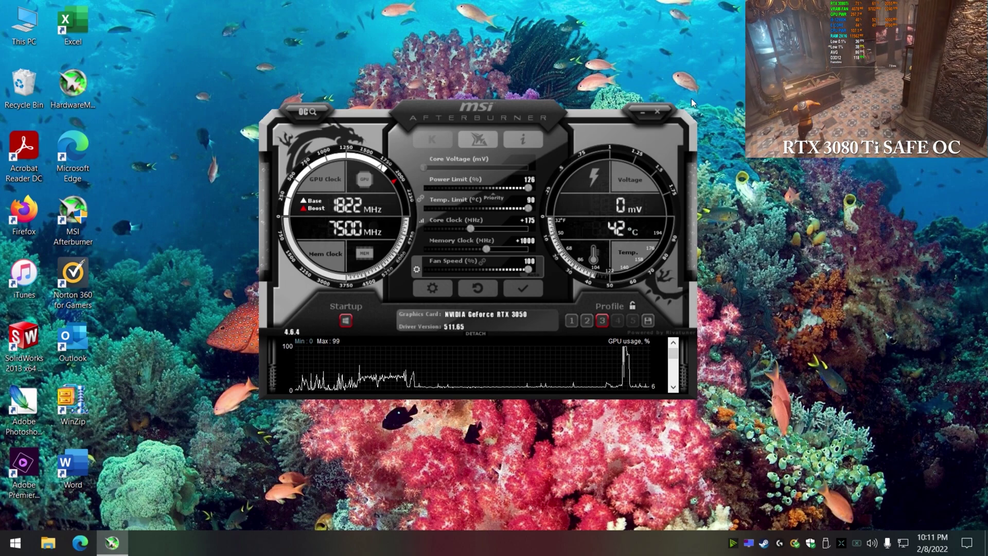
left_click(587, 320)
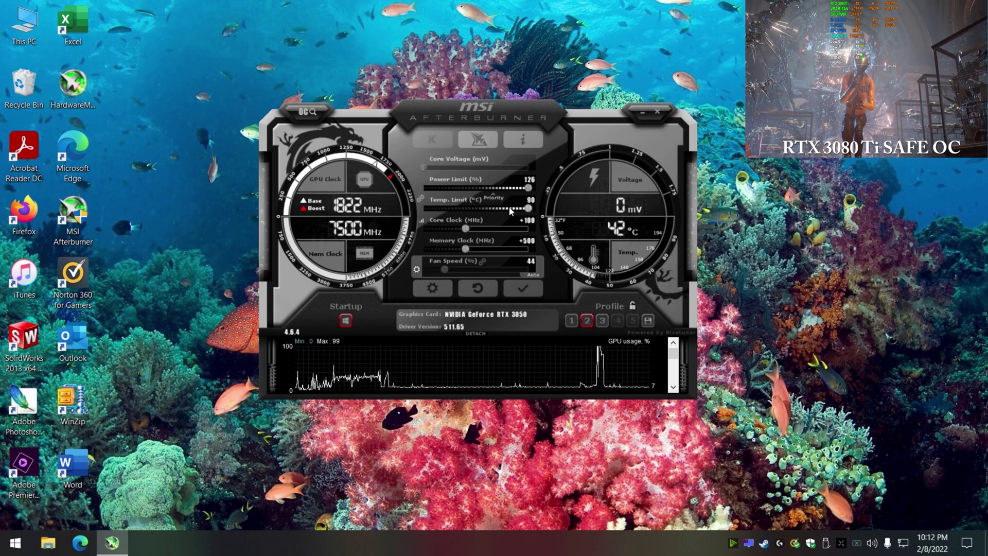
left_click(601, 320)
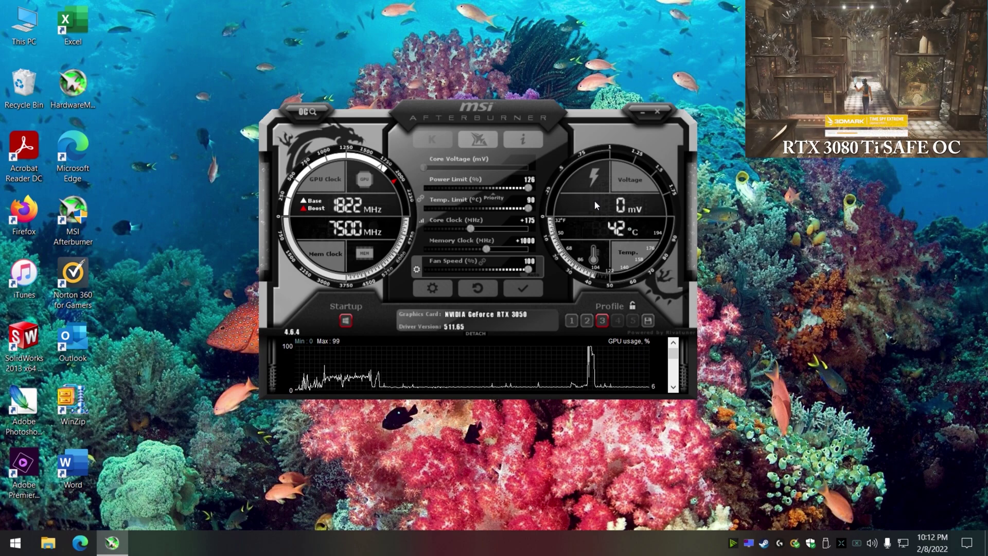
left_click(586, 320)
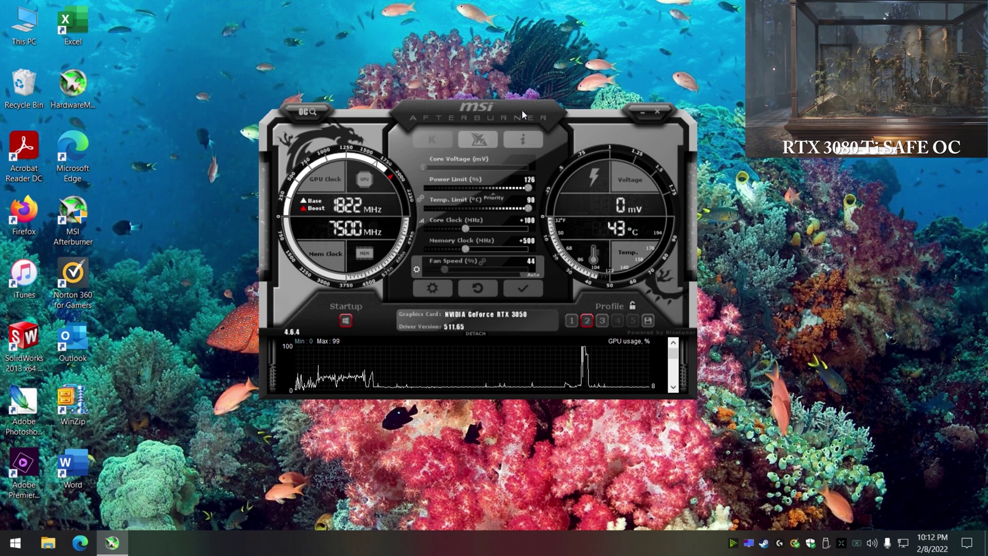
left_click_drag(522, 110, 531, 96)
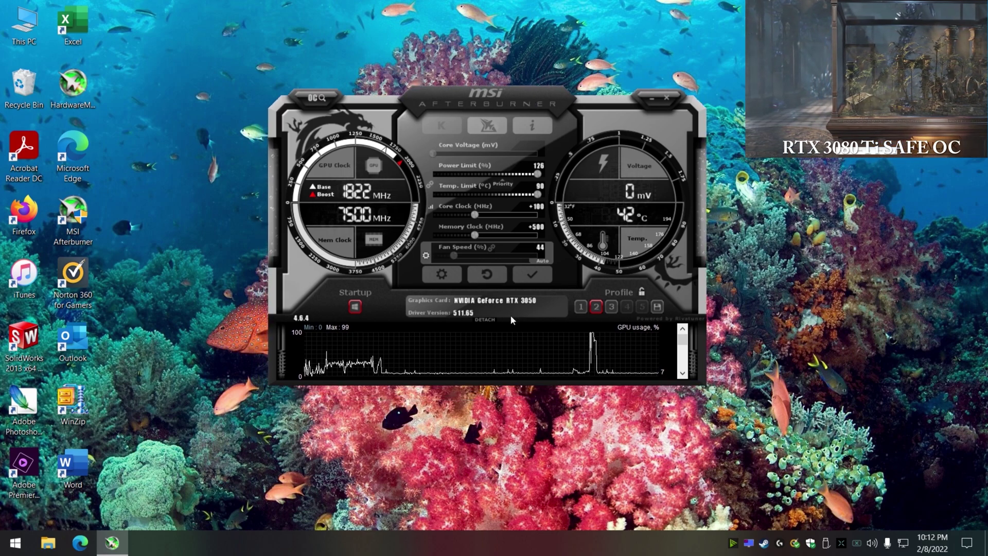